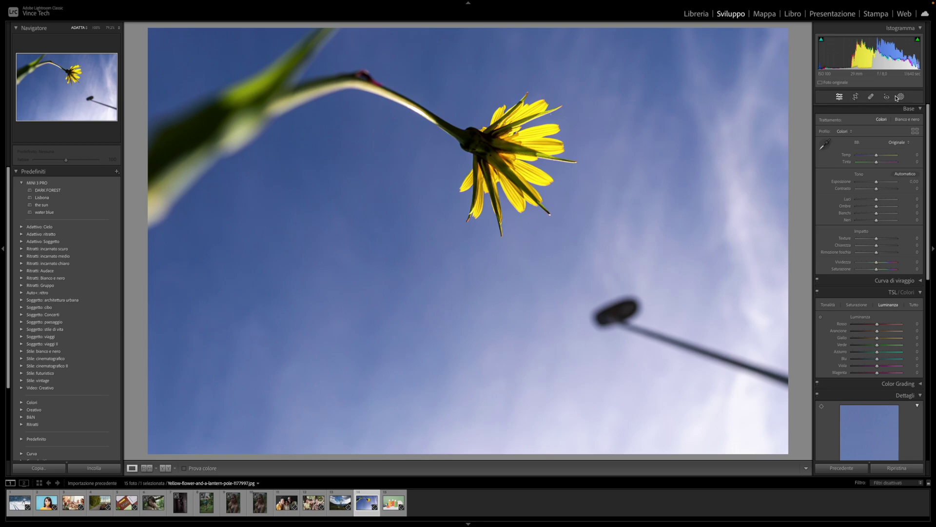
# Dismiss the masking introduction and activate Spot Removal on the yellow-flower photo.
pyautogui.click(901, 97)
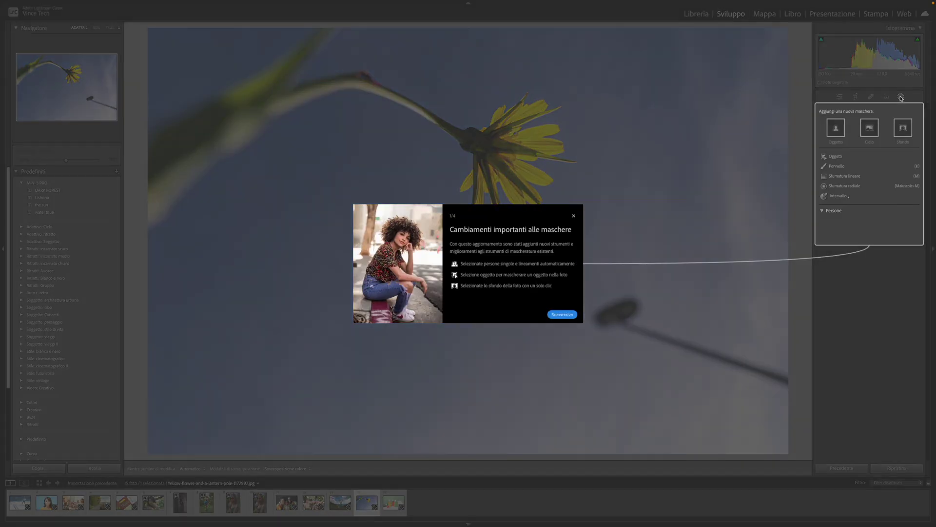
pyautogui.click(562, 314)
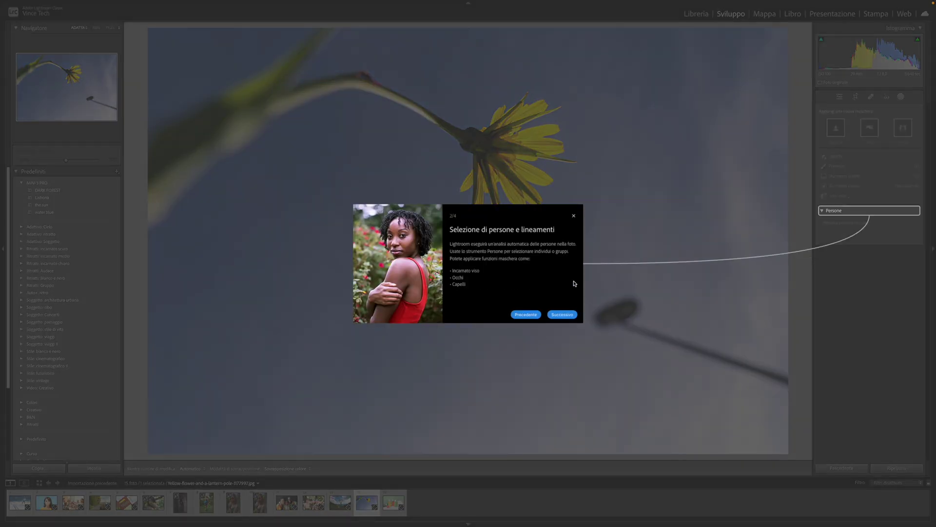
pyautogui.click(574, 216)
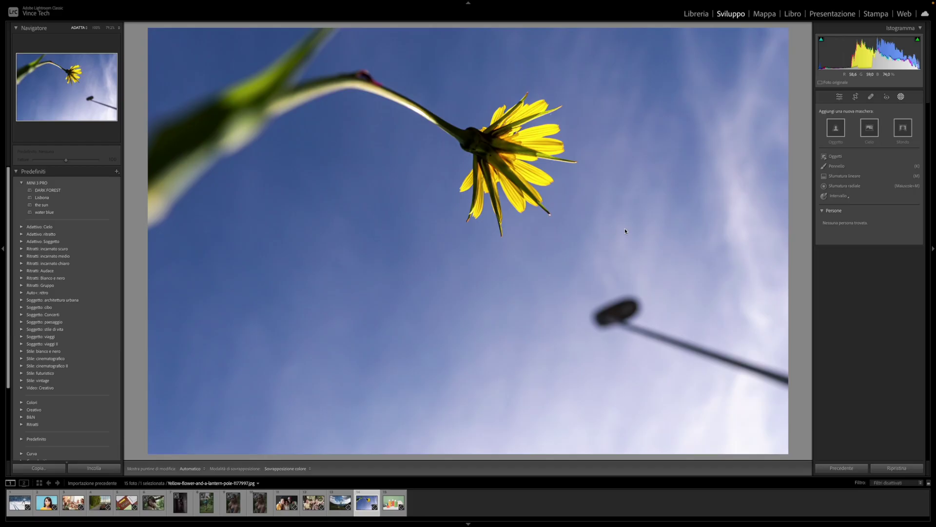
pyautogui.click(872, 97)
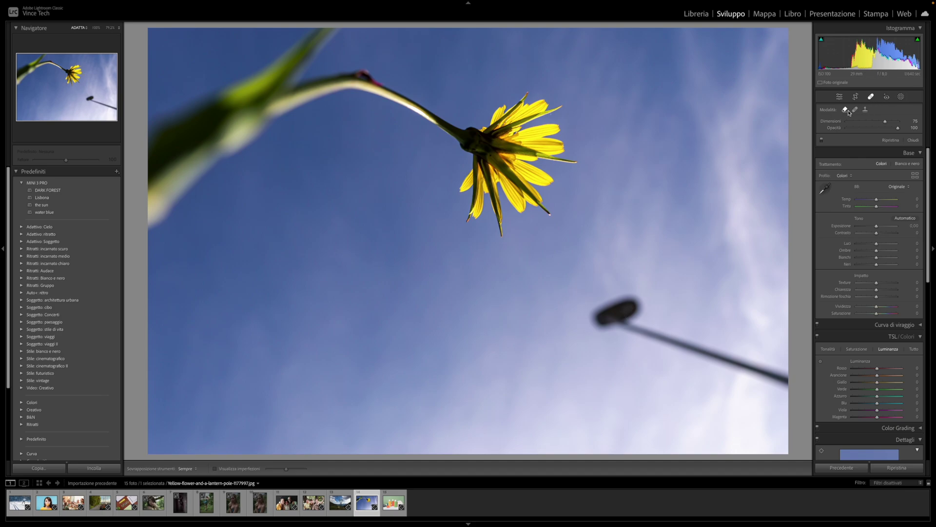
# Heal out the lantern pole using a Heal brush of size 82 and feather 100.
pyautogui.click(855, 111)
pyautogui.click(856, 111)
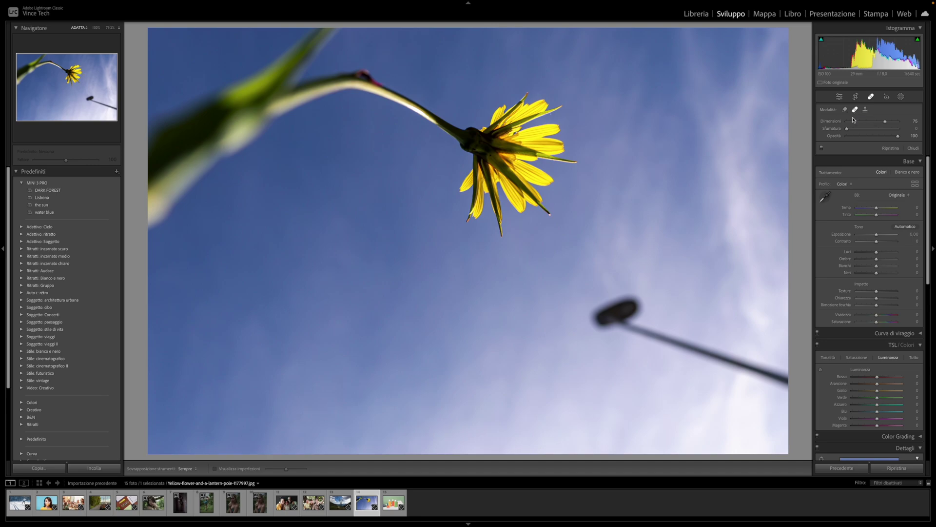
pyautogui.moveTo(885, 123); pyautogui.dragTo(891, 124)
pyautogui.moveTo(889, 124); pyautogui.dragTo(888, 126)
pyautogui.moveTo(847, 130)
pyautogui.mouseDown()
pyautogui.moveTo(904, 130)
pyautogui.moveTo(870, 135)
pyautogui.mouseUp()
pyautogui.moveTo(888, 123); pyautogui.dragTo(876, 129)
pyautogui.moveTo(783, 383)
pyautogui.mouseDown()
pyautogui.moveTo(604, 309)
pyautogui.moveTo(631, 307)
pyautogui.mouseUp()
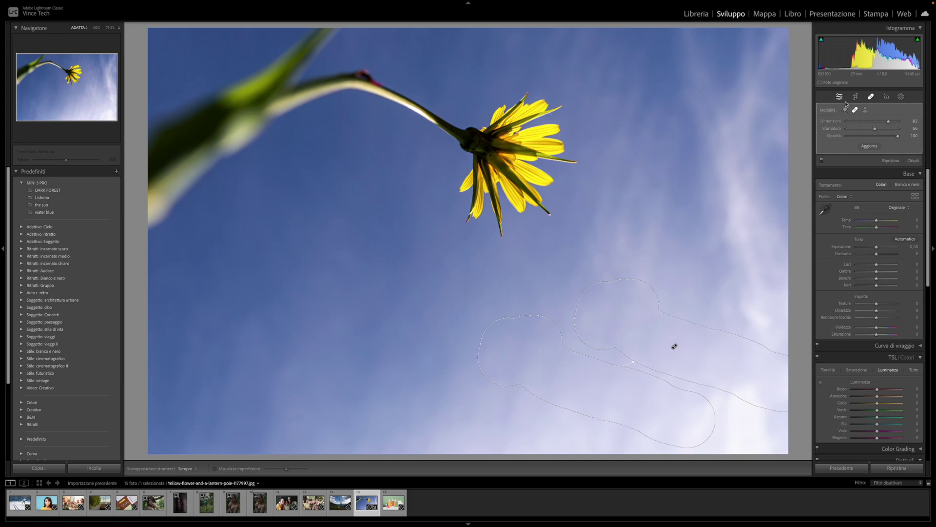
pyautogui.click(839, 96)
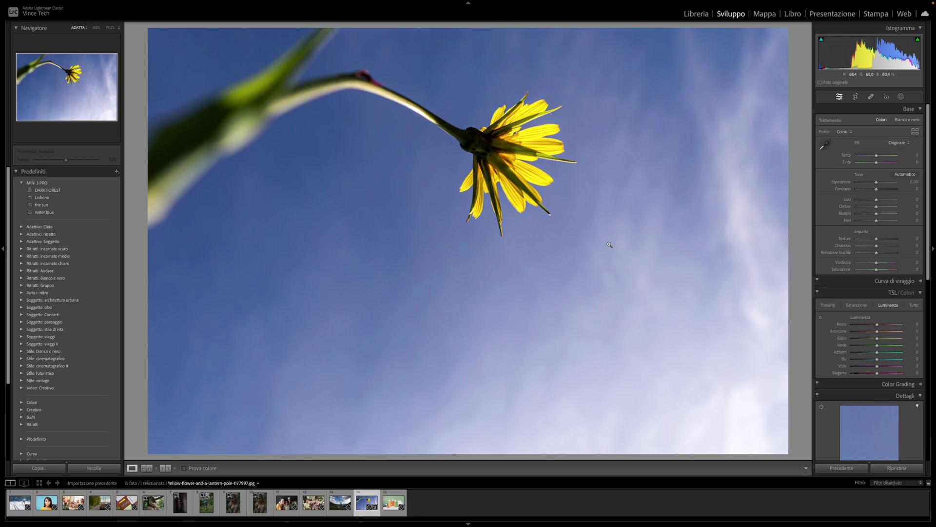
# Reselect the pole heal and move its source off the flower into clear sky.
pyautogui.click(870, 98)
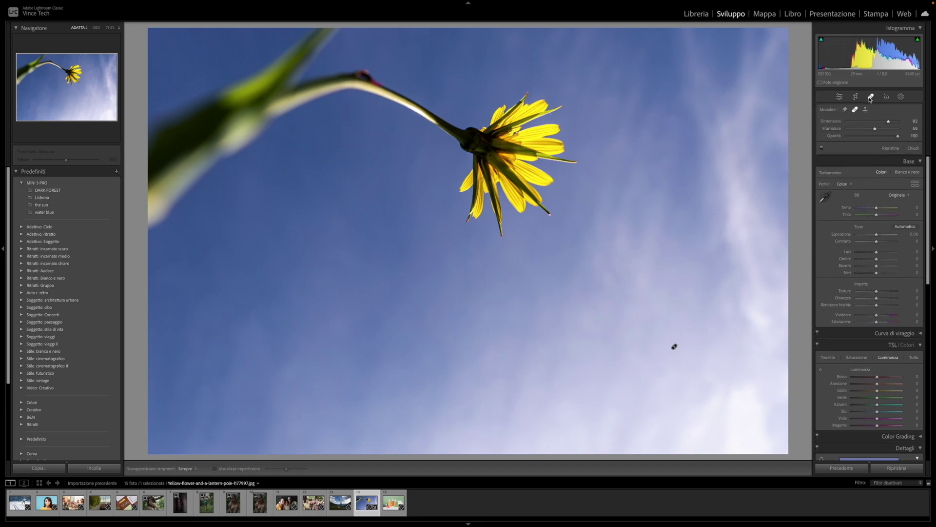
pyautogui.moveTo(640, 368); pyautogui.dragTo(658, 356)
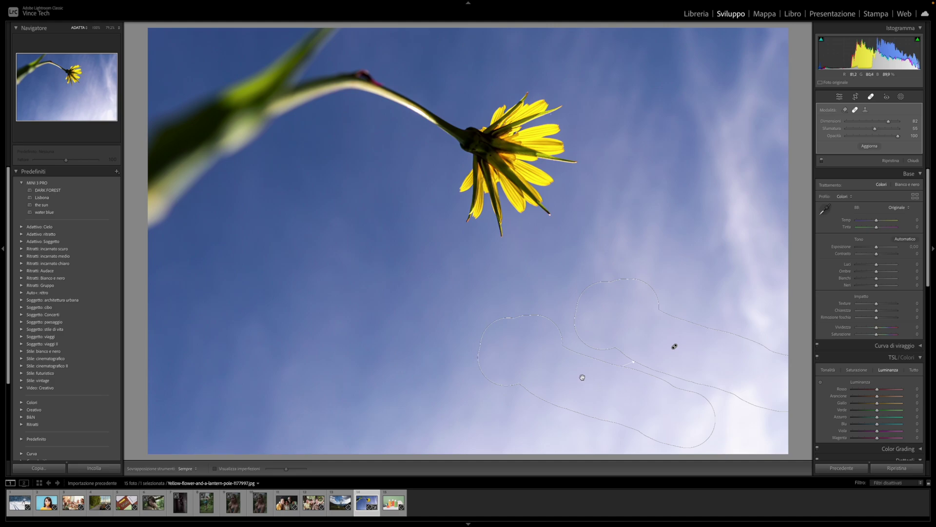
pyautogui.moveTo(531, 372)
pyautogui.mouseDown()
pyautogui.moveTo(494, 350)
pyautogui.moveTo(490, 148)
pyautogui.moveTo(480, 152)
pyautogui.mouseUp()
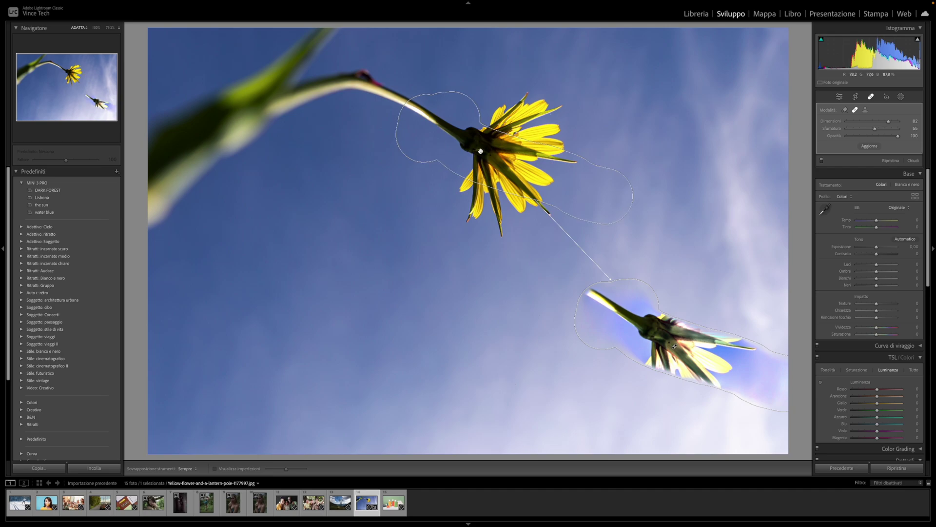
pyautogui.moveTo(480, 151)
pyautogui.mouseDown()
pyautogui.moveTo(484, 392)
pyautogui.moveTo(495, 371)
pyautogui.mouseUp()
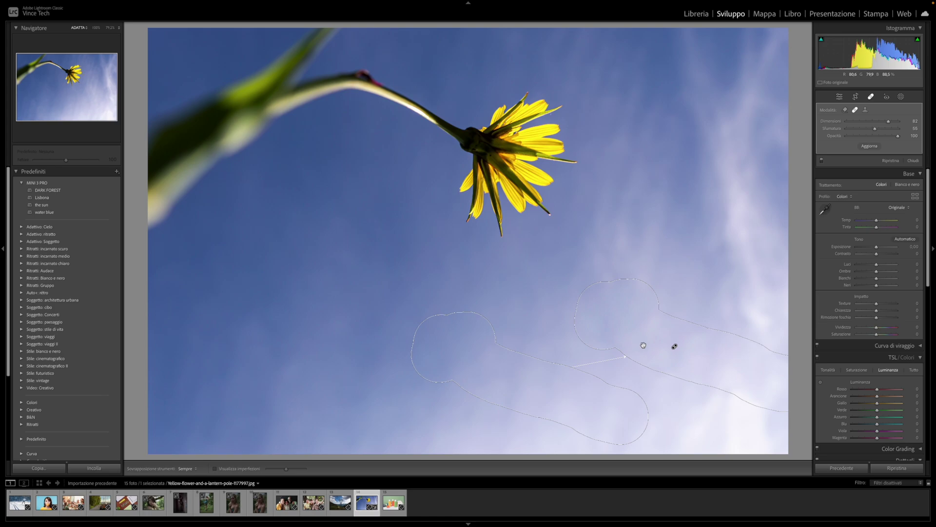
# Resample the heal source three times with Aggiorna, then open the yacht-in-harbour photo.
pyautogui.click(869, 147)
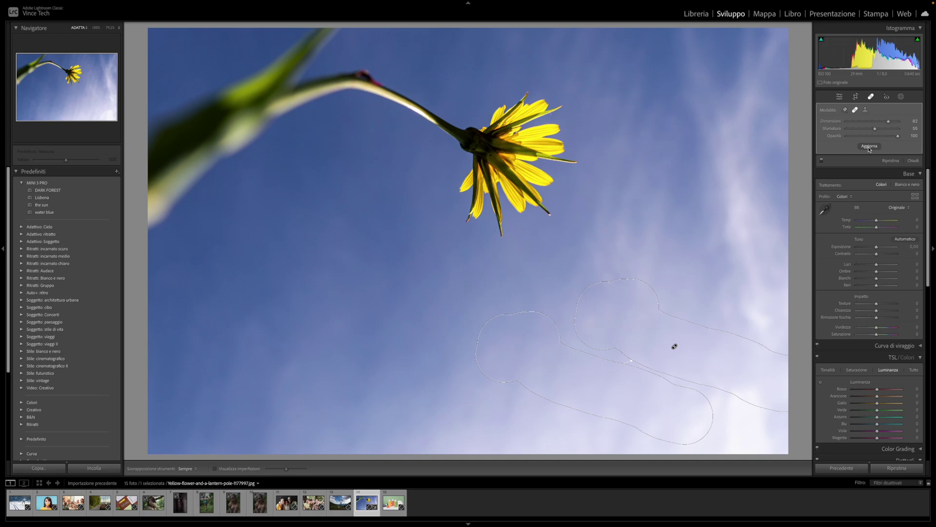
pyautogui.click(869, 147)
pyautogui.click(869, 146)
pyautogui.click(839, 97)
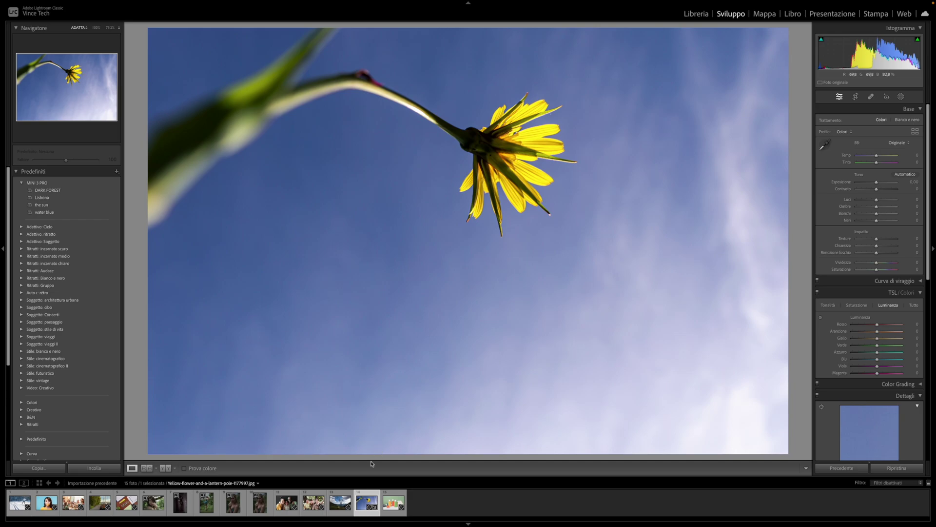
pyautogui.click(90, 507)
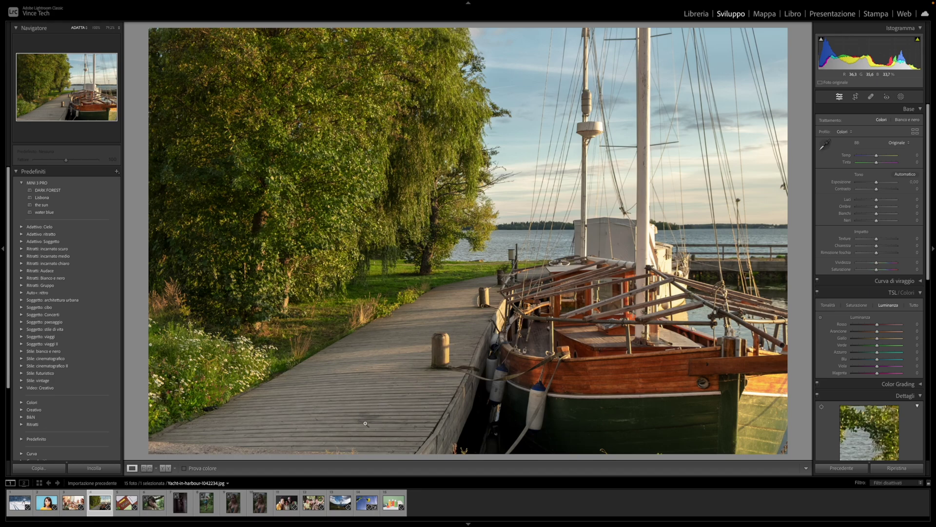
# Heal a boardwalk spot with a size 80 brush, resampled, with feather 27.
pyautogui.click(871, 97)
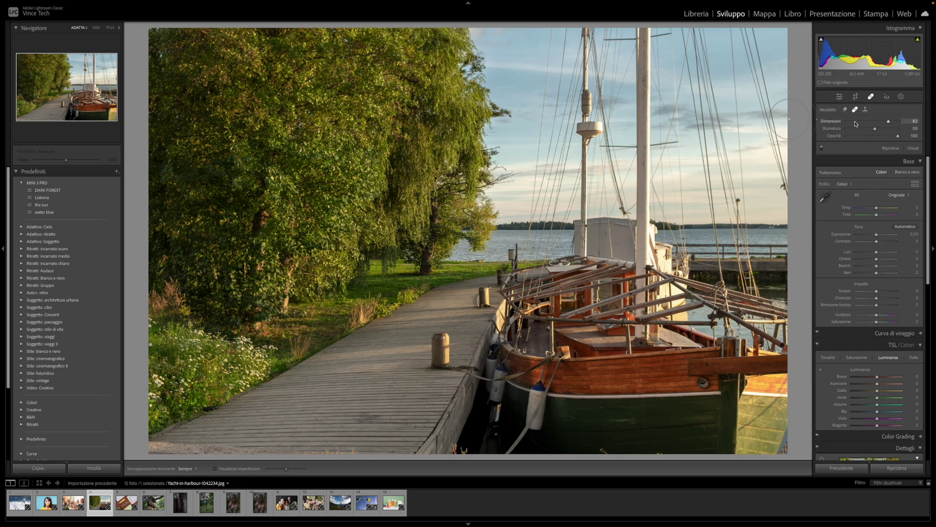
pyautogui.moveTo(888, 123); pyautogui.dragTo(887, 123)
pyautogui.click(352, 414)
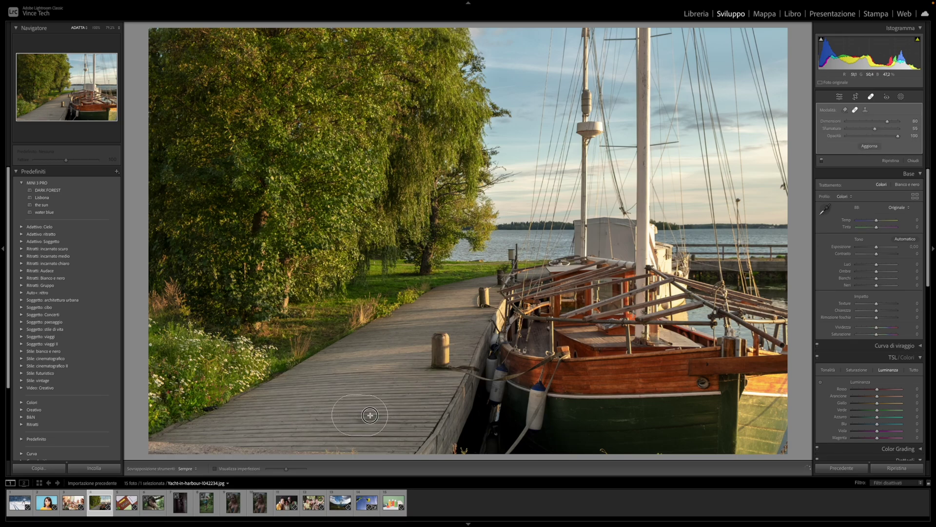
pyautogui.moveTo(370, 415); pyautogui.dragTo(380, 414)
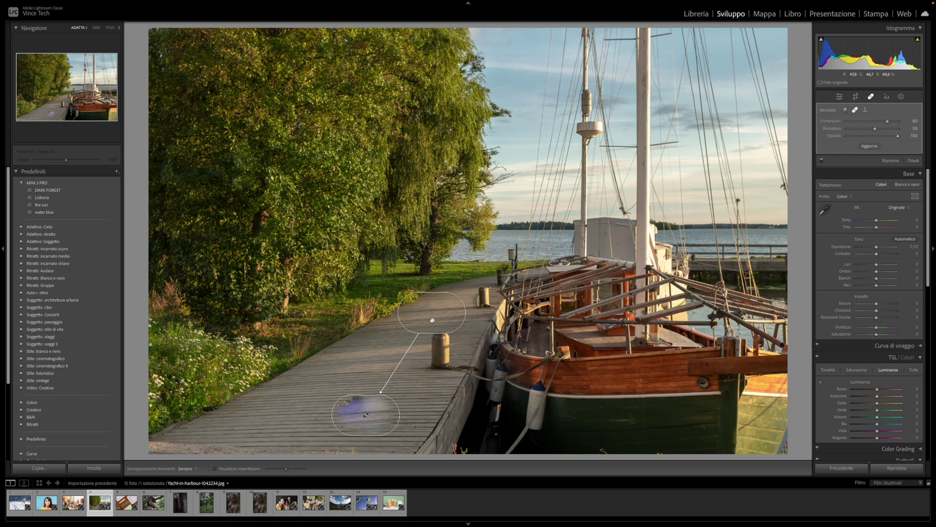
pyautogui.click(868, 146)
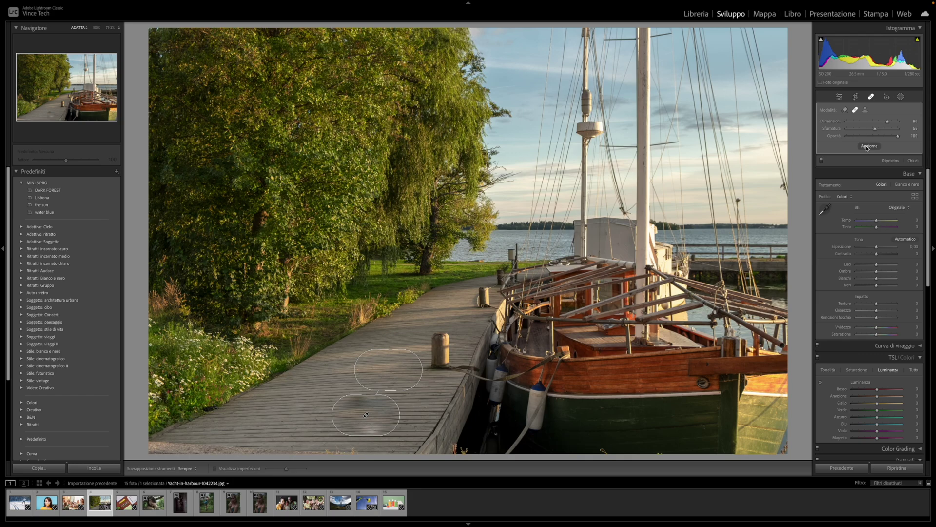
pyautogui.click(876, 131)
pyautogui.moveTo(876, 131); pyautogui.dragTo(860, 133)
pyautogui.click(840, 97)
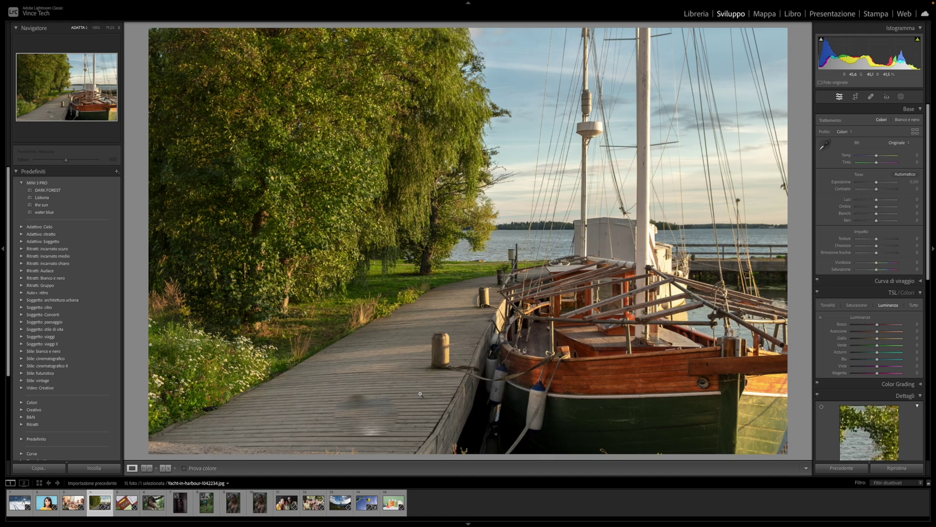
# Briefly reopen Spot Removal, then open the cosmetic-bottles photo.
pyautogui.click(871, 97)
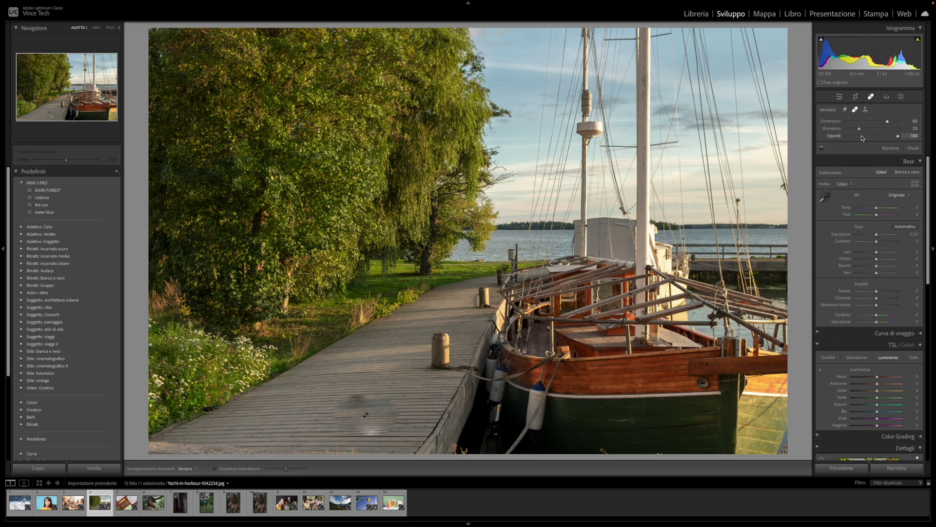
pyautogui.click(855, 110)
pyautogui.click(390, 504)
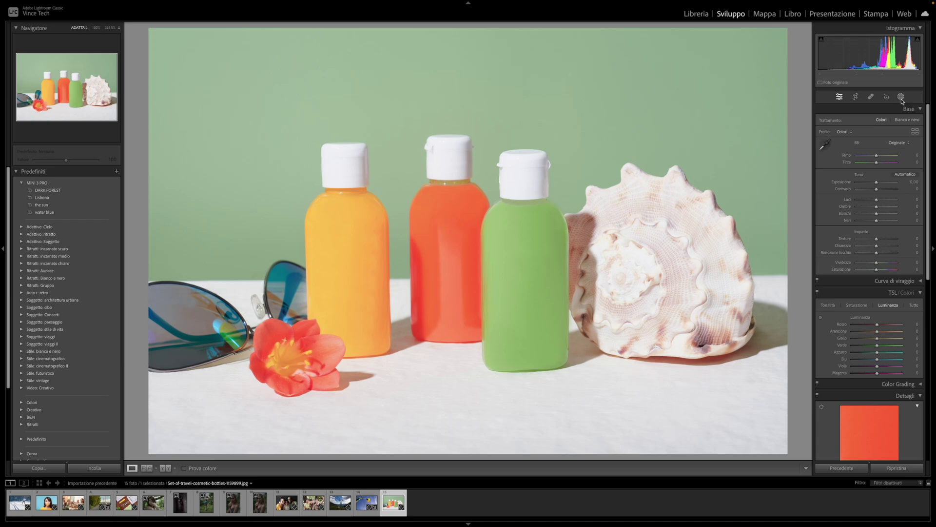
# Create an Objects mask by brushing over the green bottle.
pyautogui.click(901, 97)
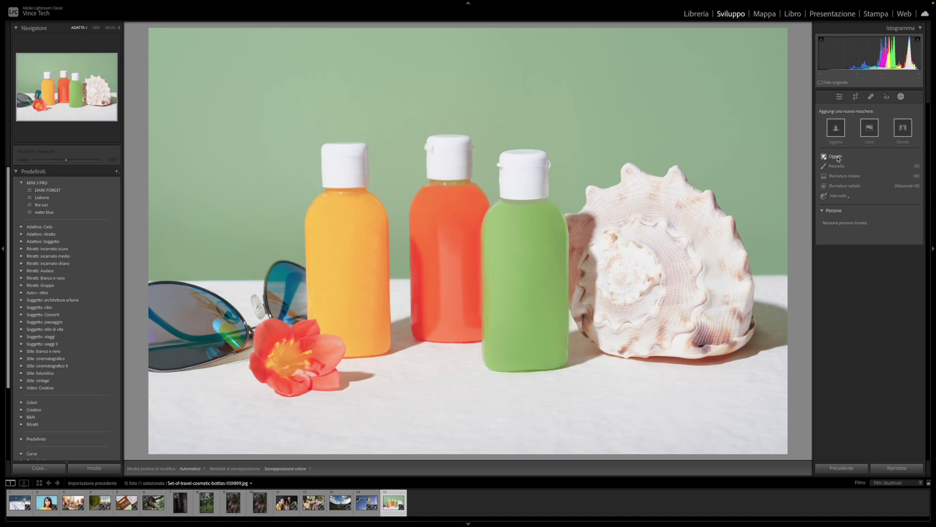
pyautogui.click(836, 157)
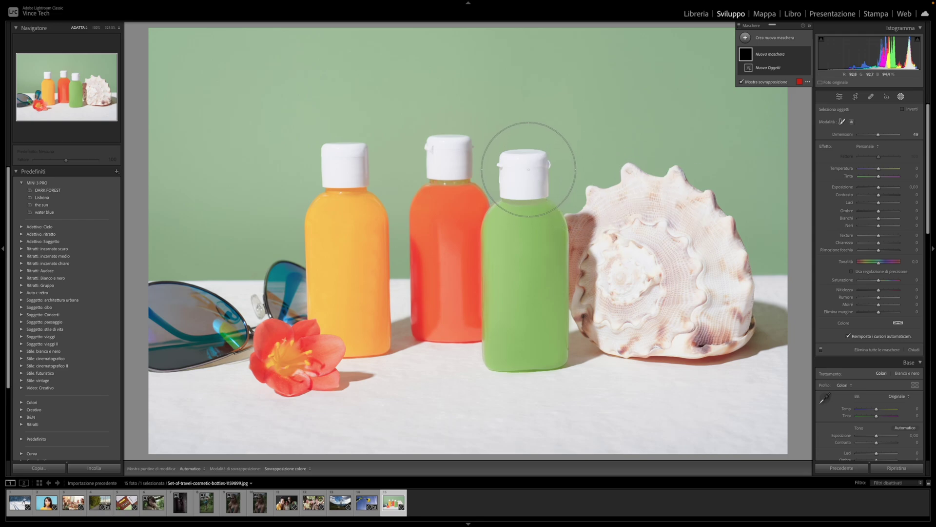
pyautogui.moveTo(528, 169)
pyautogui.mouseDown()
pyautogui.moveTo(529, 342)
pyautogui.moveTo(519, 341)
pyautogui.moveTo(525, 283)
pyautogui.mouseUp()
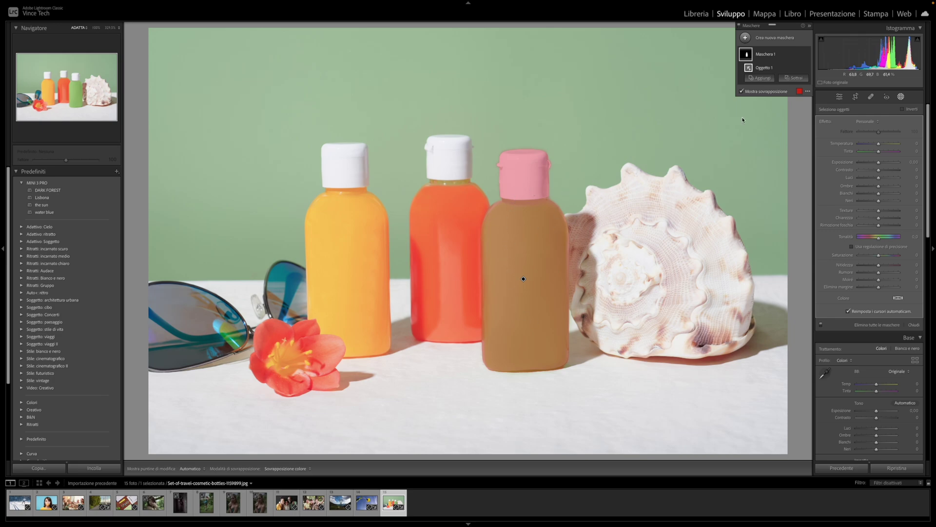
pyautogui.click(799, 91)
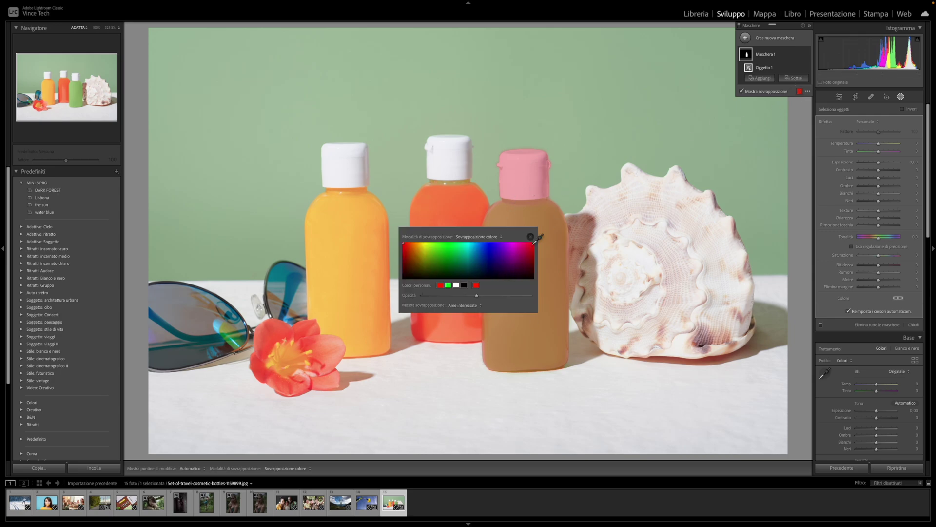
pyautogui.click(530, 236)
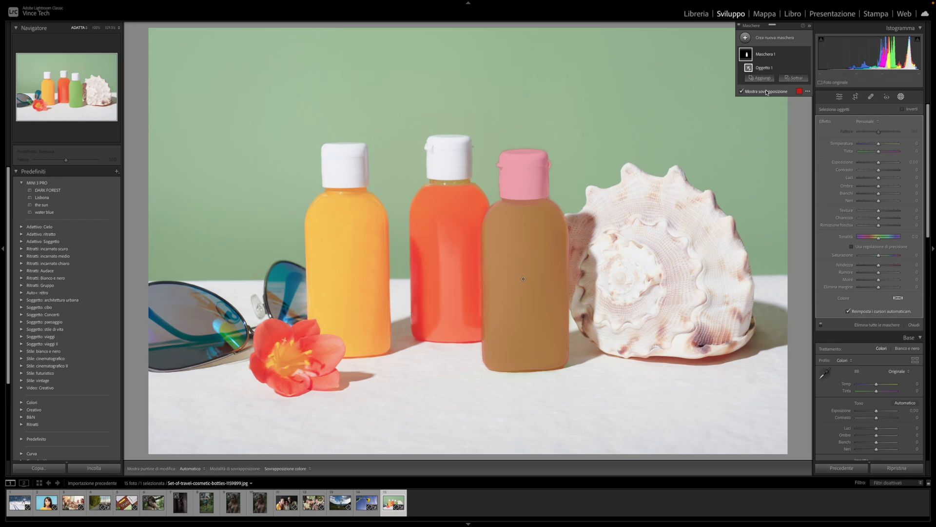
# Check the mask overlay and set the bottle's highlights to -64 and saturation to 35.
pyautogui.click(741, 92)
pyautogui.click(742, 92)
pyautogui.moveTo(878, 177)
pyautogui.mouseDown()
pyautogui.moveTo(894, 179)
pyautogui.moveTo(866, 178)
pyautogui.moveTo(876, 166)
pyautogui.mouseUp()
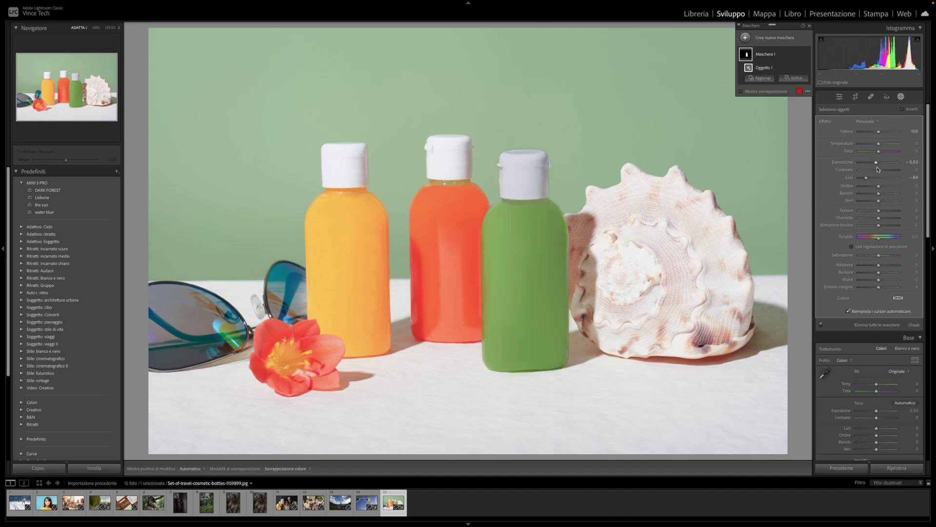
pyautogui.moveTo(880, 256)
pyautogui.mouseDown()
pyautogui.moveTo(864, 256)
pyautogui.moveTo(885, 256)
pyautogui.mouseUp()
# Box-select the red flower as an object mask and shift its temperature and hue.
pyautogui.click(745, 39)
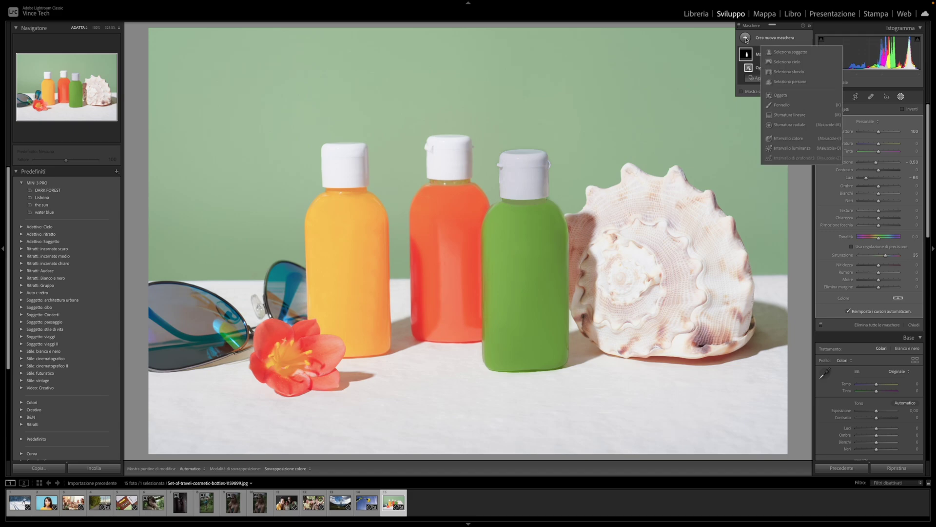
pyautogui.click(780, 95)
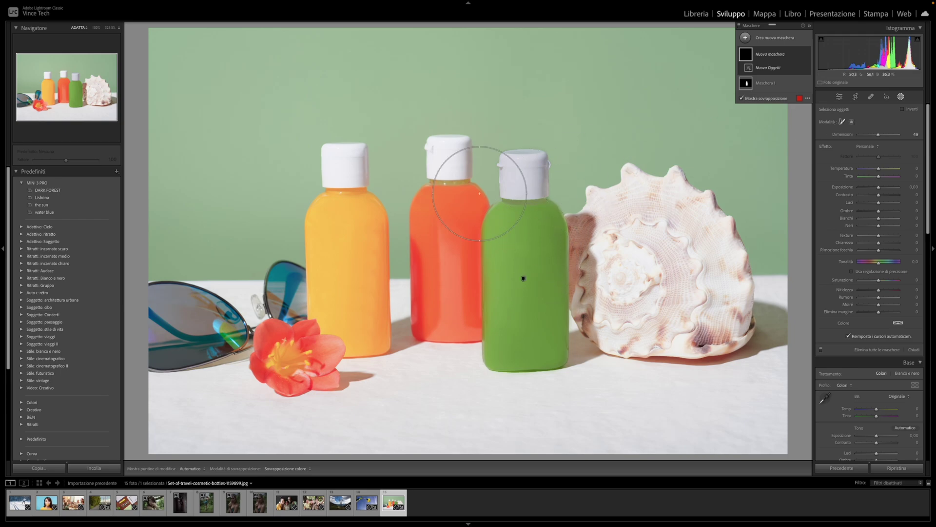
pyautogui.click(852, 123)
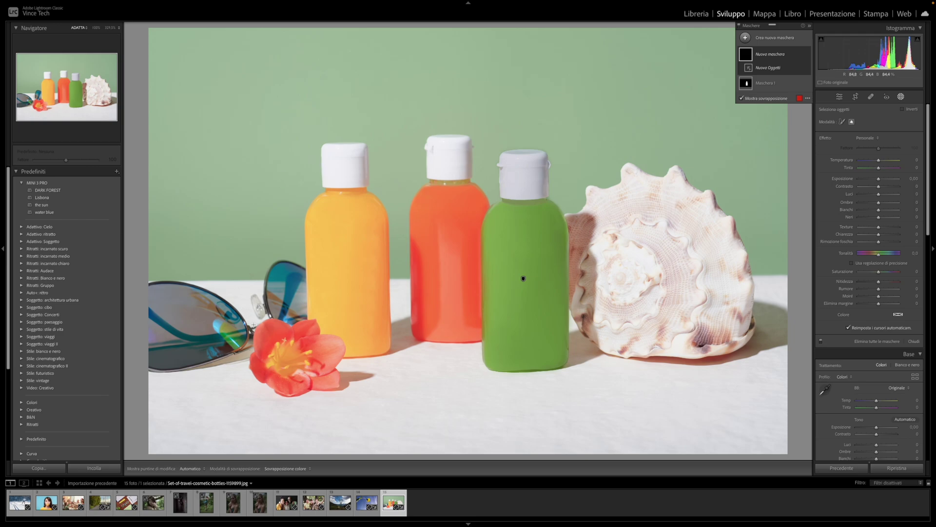
pyautogui.moveTo(249, 321)
pyautogui.mouseDown()
pyautogui.moveTo(352, 387)
pyautogui.moveTo(359, 404)
pyautogui.mouseUp()
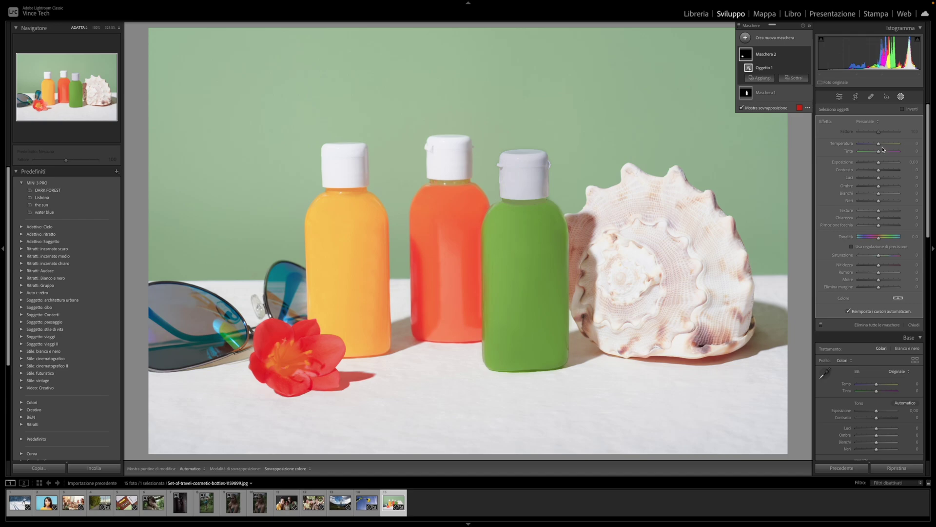
pyautogui.moveTo(879, 145)
pyautogui.mouseDown()
pyautogui.moveTo(857, 148)
pyautogui.moveTo(888, 149)
pyautogui.mouseUp()
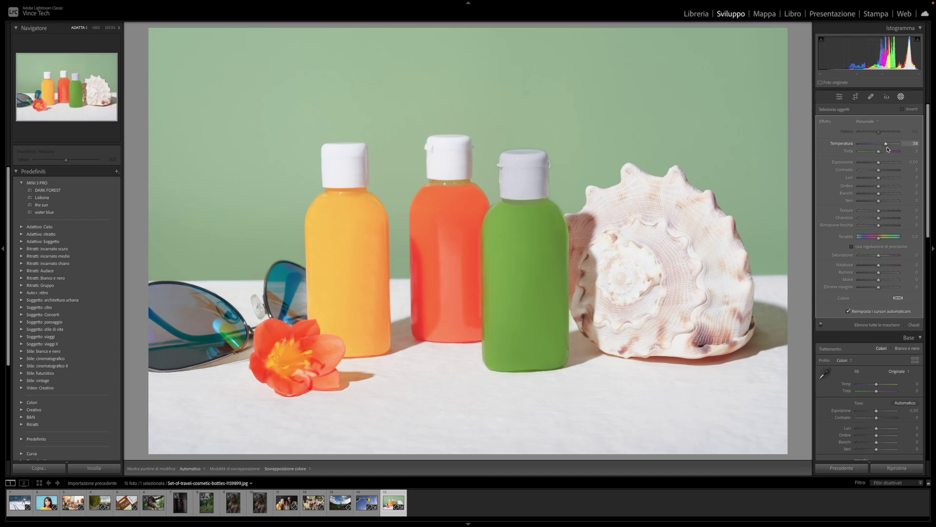
pyautogui.moveTo(879, 237)
pyautogui.mouseDown()
pyautogui.moveTo(870, 240)
pyautogui.moveTo(881, 238)
pyautogui.mouseUp()
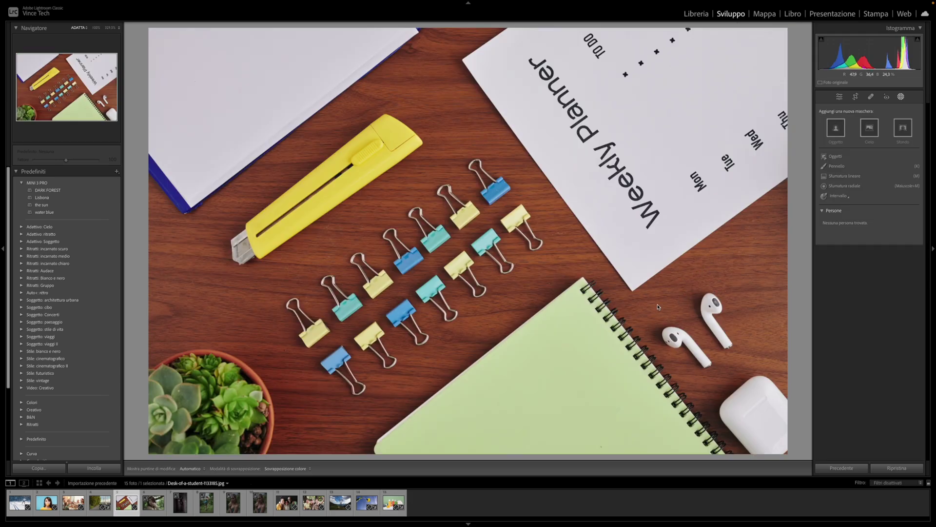
# Box-select the AirPods as an object mask and lower their exposure slightly.
pyautogui.click(835, 157)
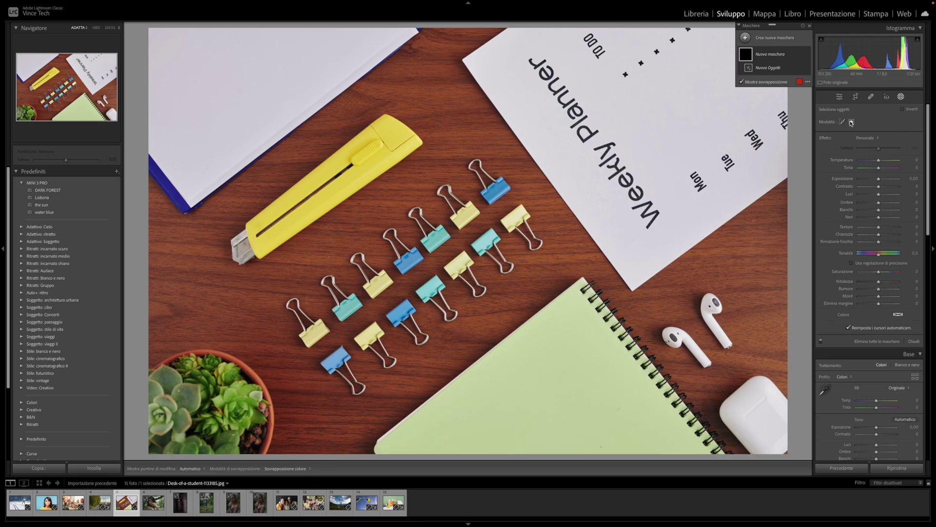
pyautogui.moveTo(646, 292); pyautogui.dragTo(748, 370)
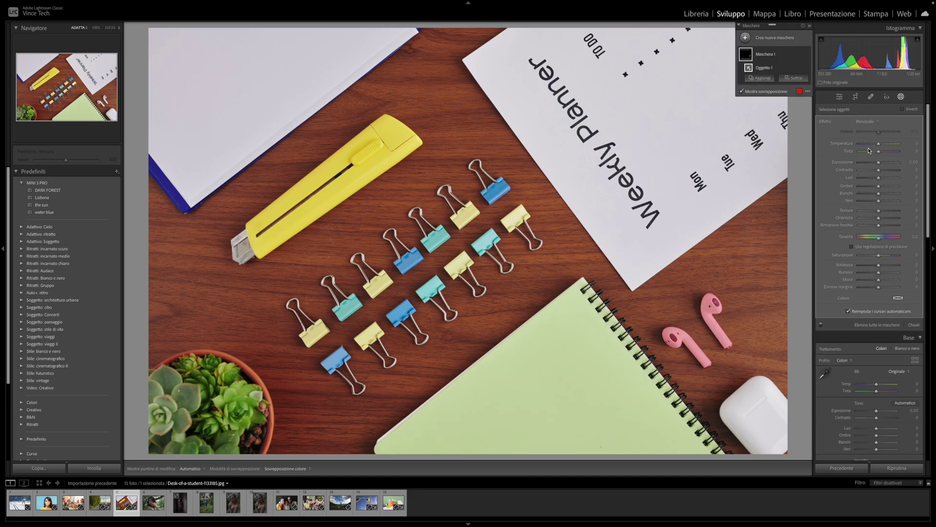
pyautogui.moveTo(878, 163); pyautogui.dragTo(877, 167)
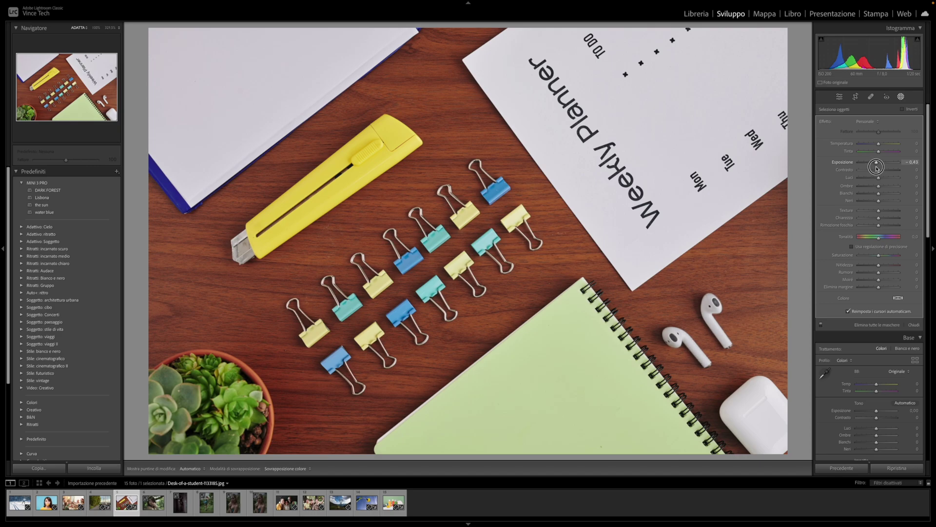
pyautogui.moveTo(768, 54)
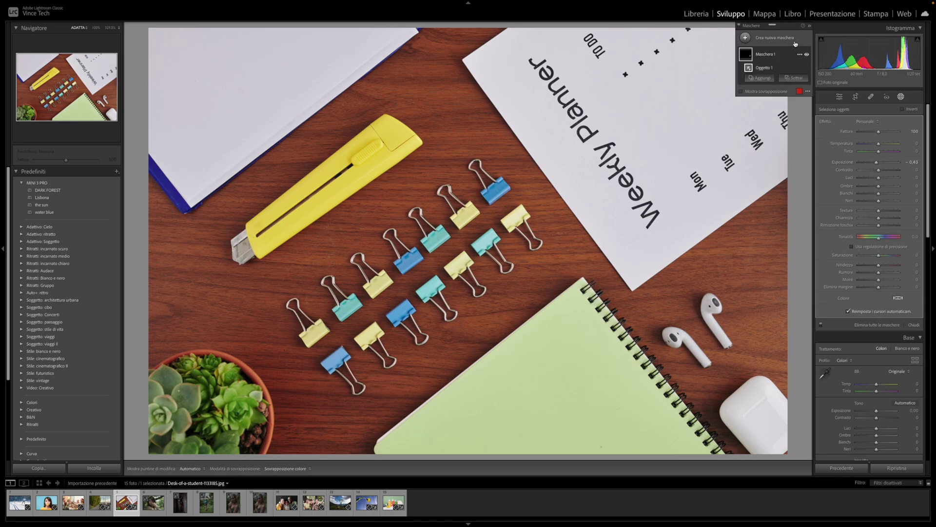
# Add a brush-mode object mask painted over the rows of binder clips.
pyautogui.click(753, 42)
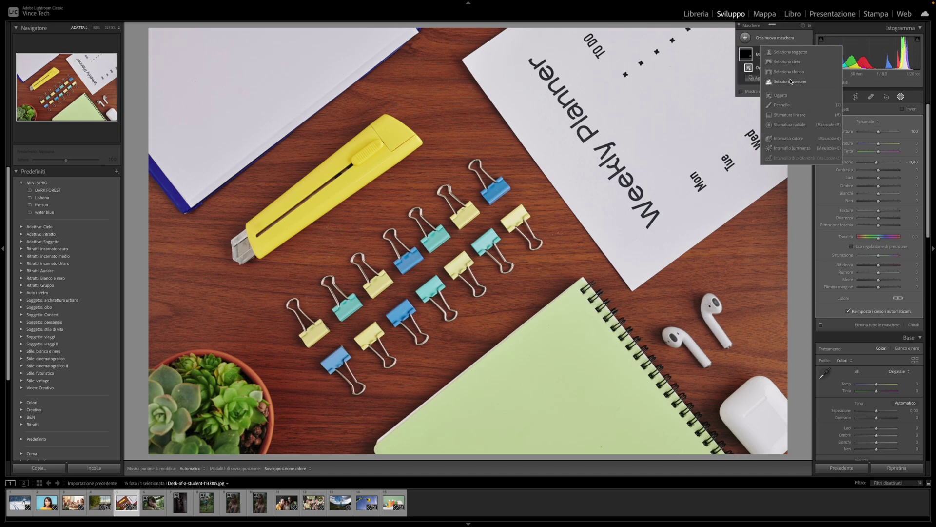
pyautogui.click(781, 96)
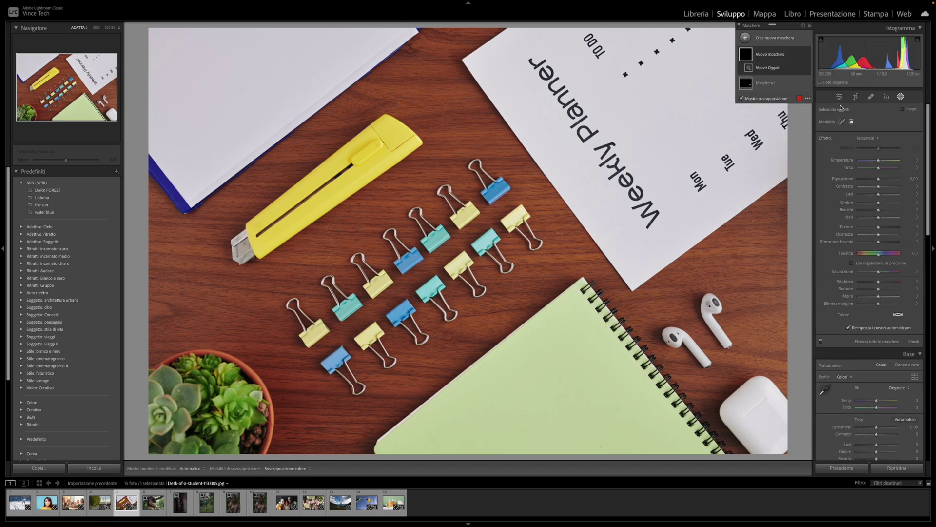
pyautogui.click(842, 122)
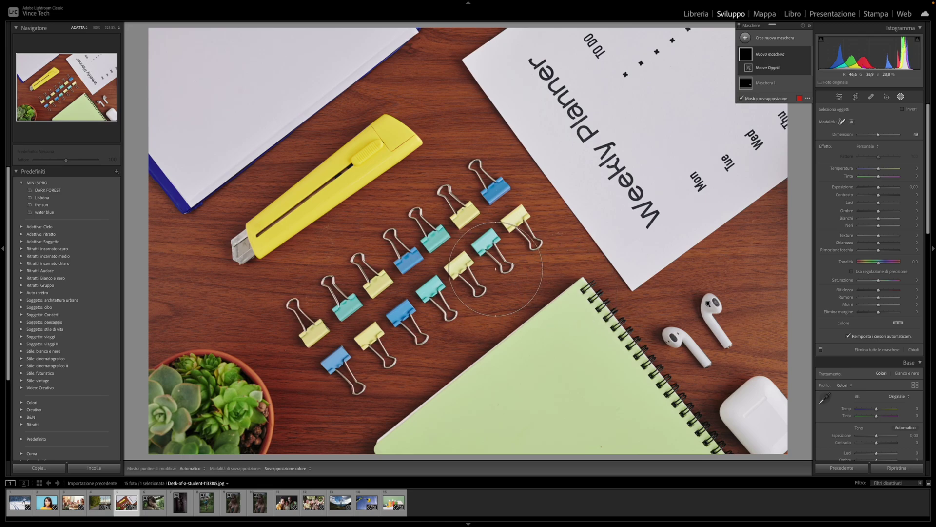
pyautogui.moveTo(514, 225)
pyautogui.mouseDown()
pyautogui.moveTo(353, 362)
pyautogui.moveTo(322, 324)
pyautogui.moveTo(375, 298)
pyautogui.moveTo(481, 198)
pyautogui.mouseUp()
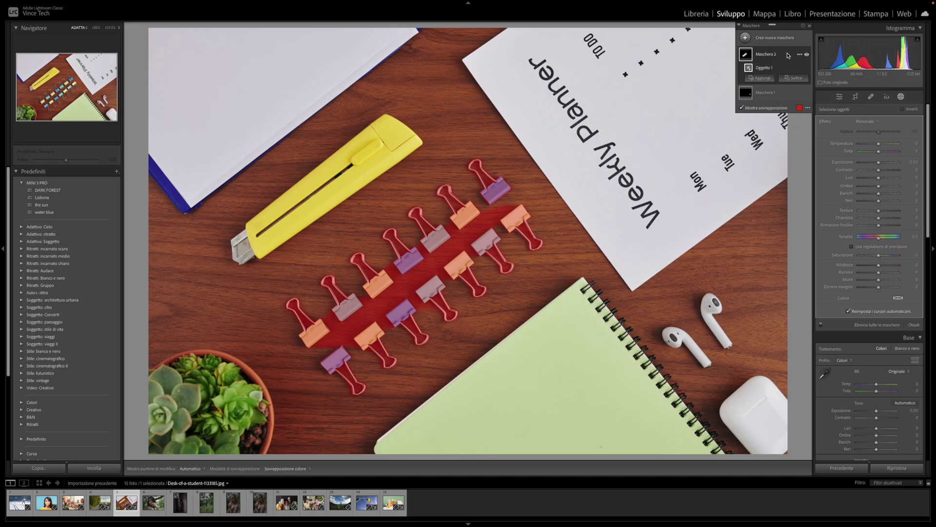
# Add another object mask with brush size 20 over the clip ending the upper row.
pyautogui.click(745, 39)
pyautogui.click(779, 95)
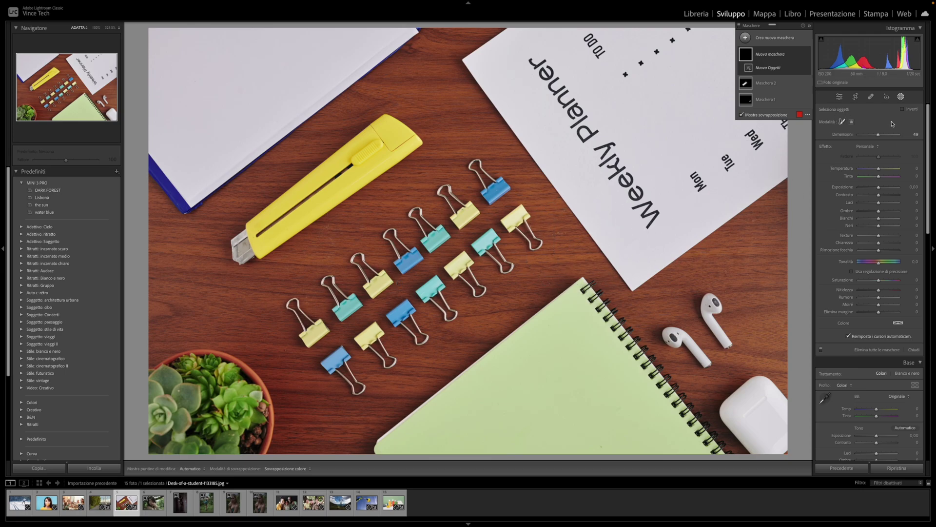
pyautogui.moveTo(878, 135); pyautogui.dragTo(866, 135)
pyautogui.moveTo(547, 247); pyautogui.dragTo(518, 221)
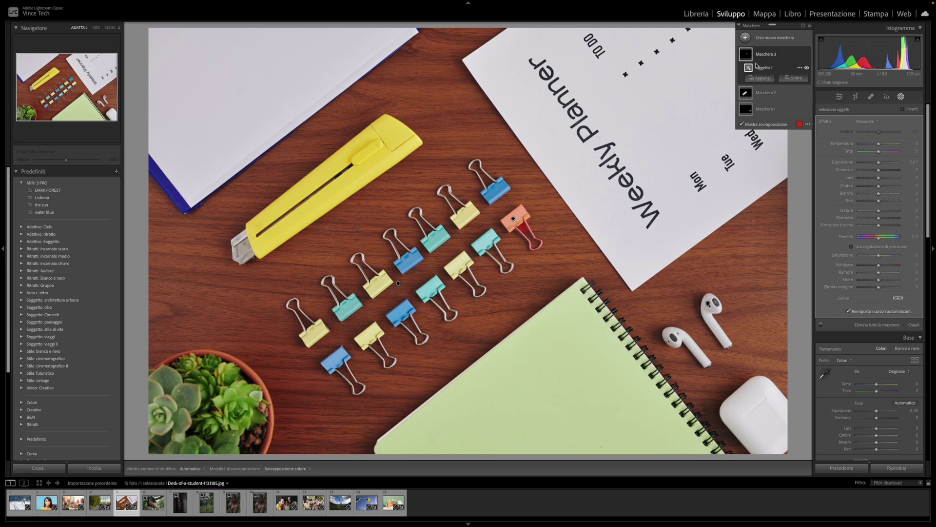
# Mask the utility knife as an object and set its Temp 65 and Tint -100.
pyautogui.click(745, 38)
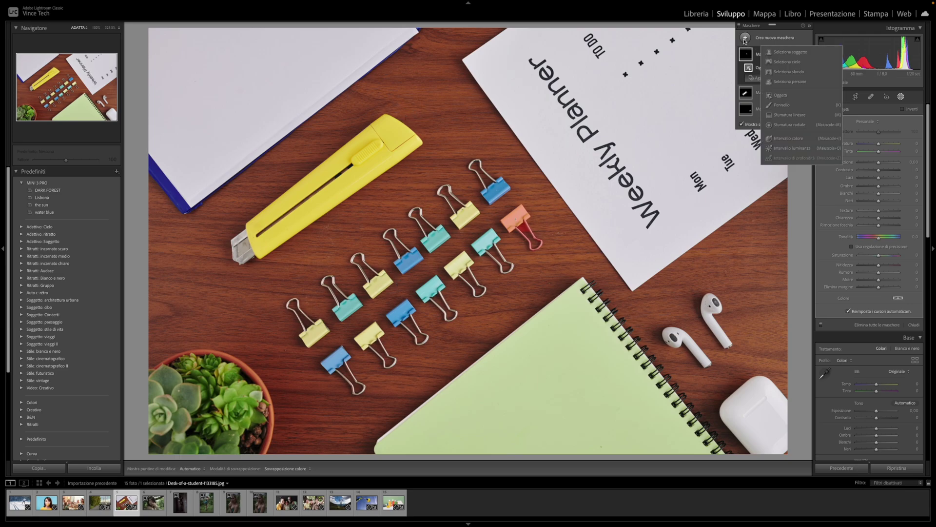
pyautogui.click(780, 95)
pyautogui.moveTo(418, 133)
pyautogui.mouseDown()
pyautogui.moveTo(238, 246)
pyautogui.moveTo(317, 218)
pyautogui.moveTo(297, 219)
pyautogui.mouseUp()
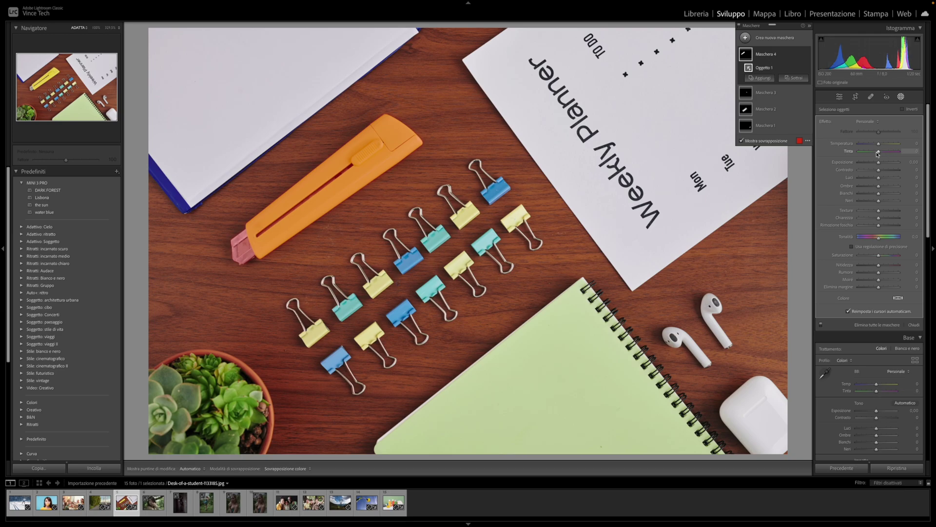
pyautogui.moveTo(878, 153)
pyautogui.mouseDown()
pyautogui.moveTo(849, 154)
pyautogui.moveTo(891, 145)
pyautogui.mouseUp()
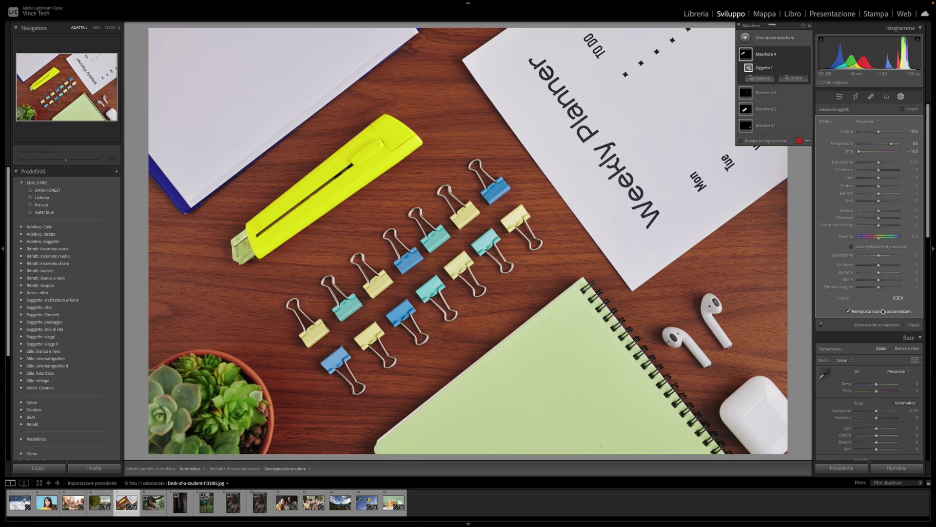
# Set the whole photo's Contrast to +40 and Exposure to -0.10 in Basic.
pyautogui.scroll(-1, 876, 385)
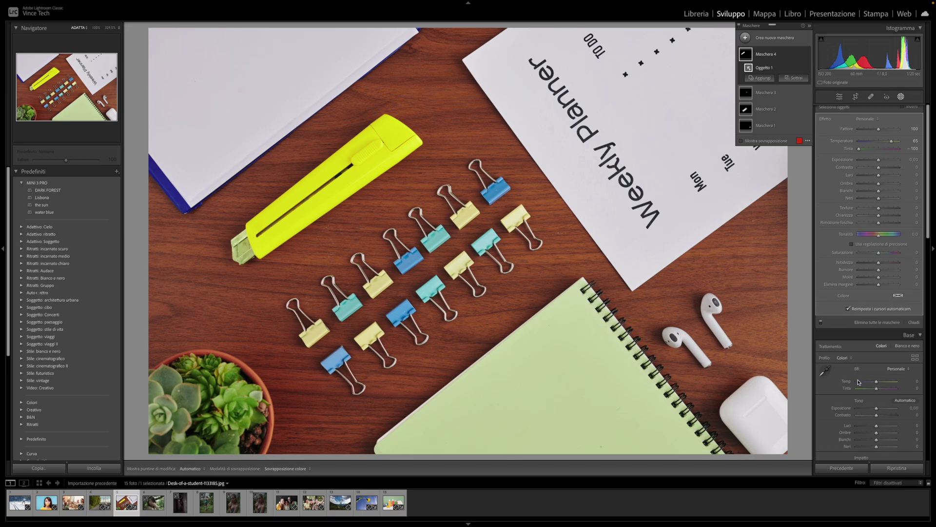
pyautogui.scroll(-1, 872, 384)
pyautogui.scroll(-2, 865, 382)
pyautogui.scroll(-2, 858, 381)
pyautogui.scroll(-1, 858, 382)
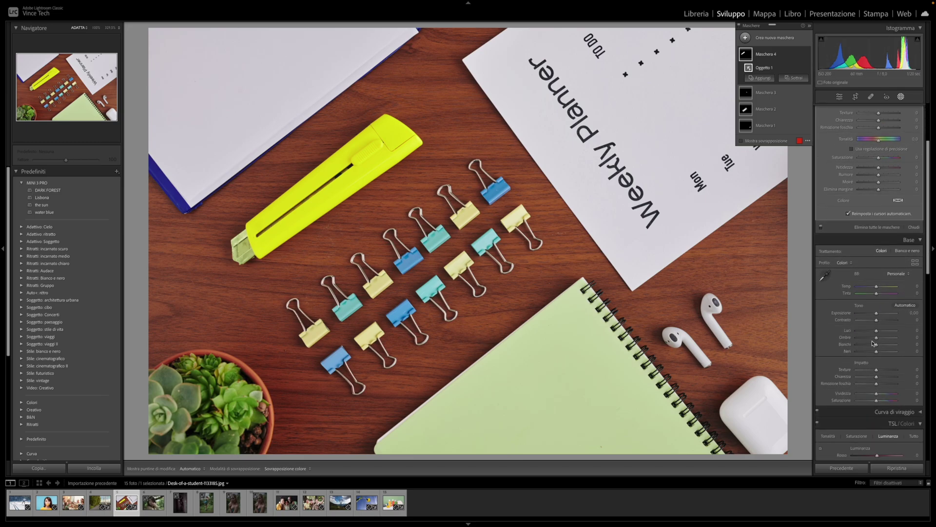
pyautogui.scroll(-2, 863, 341)
pyautogui.moveTo(876, 293); pyautogui.dragTo(876, 286)
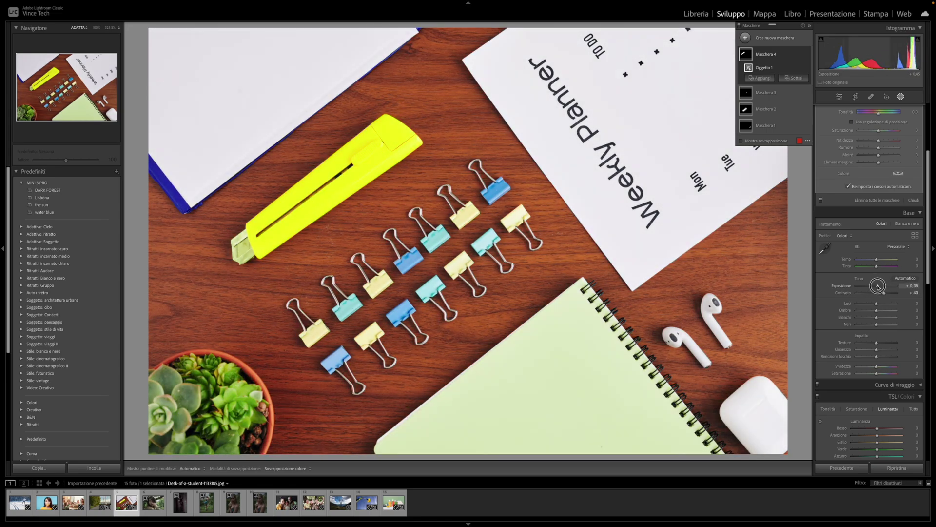
pyautogui.scroll(8, 866, 280)
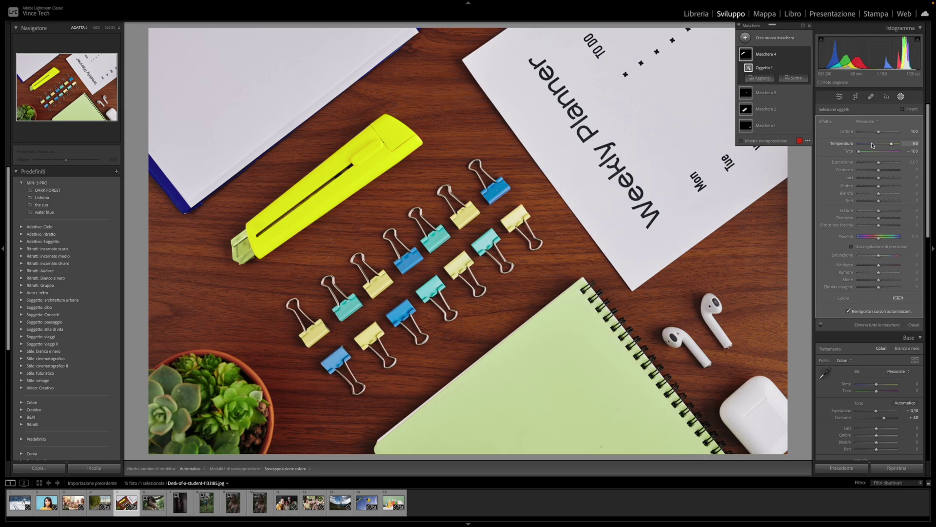
# Advance to the next photo, the dark-haired woman's portrait under the tree branch.
pyautogui.press('Right')
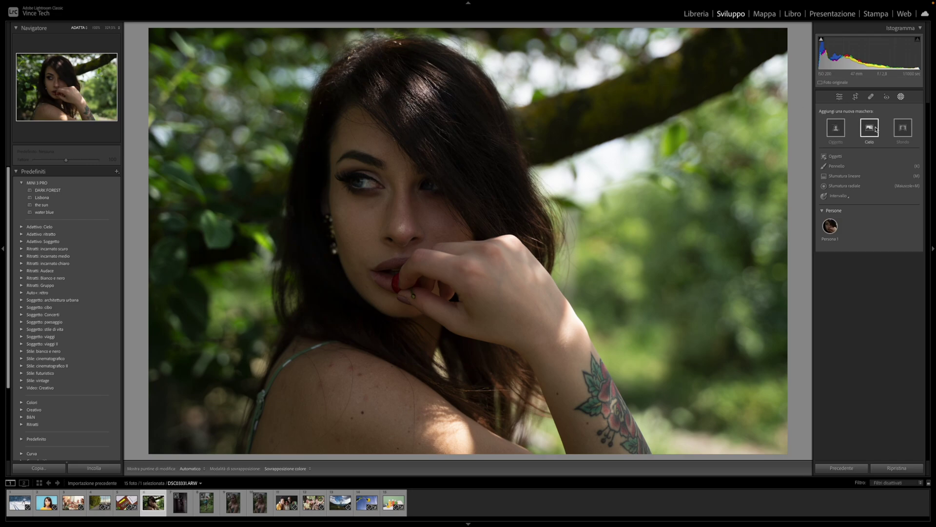
# Add an inverted Background mask raising the woman's shadows to 53, with exposure reset to 0.00.
pyautogui.click(903, 128)
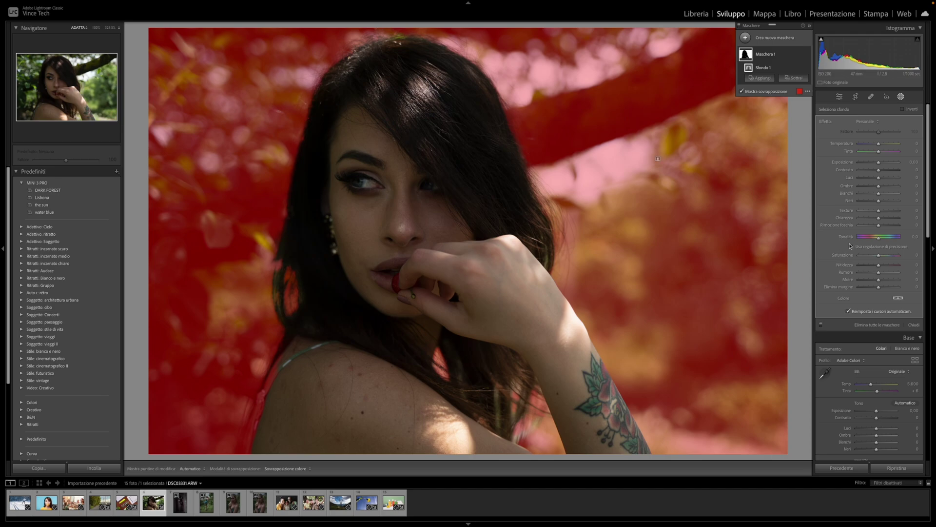
pyautogui.click(879, 163)
pyautogui.moveTo(879, 163)
pyautogui.mouseDown()
pyautogui.moveTo(900, 164)
pyautogui.moveTo(858, 169)
pyautogui.moveTo(877, 165)
pyautogui.mouseUp()
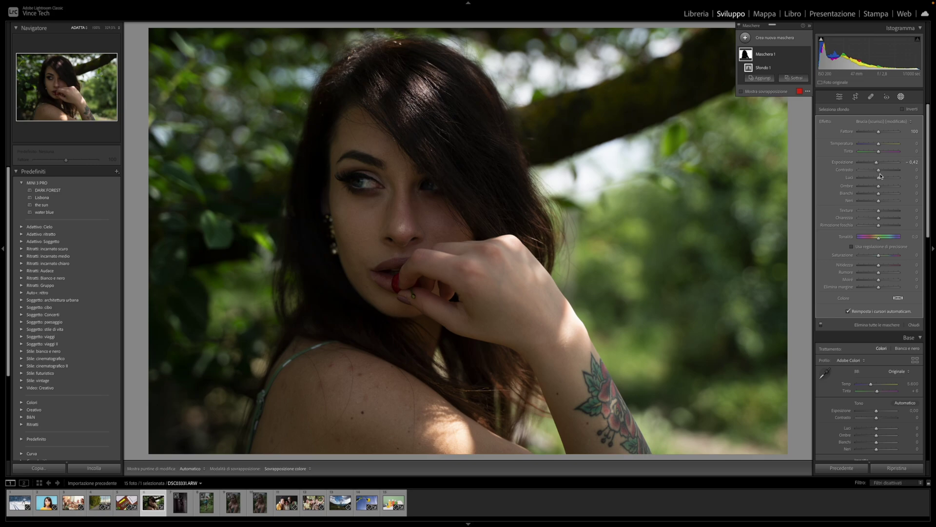
pyautogui.click(902, 109)
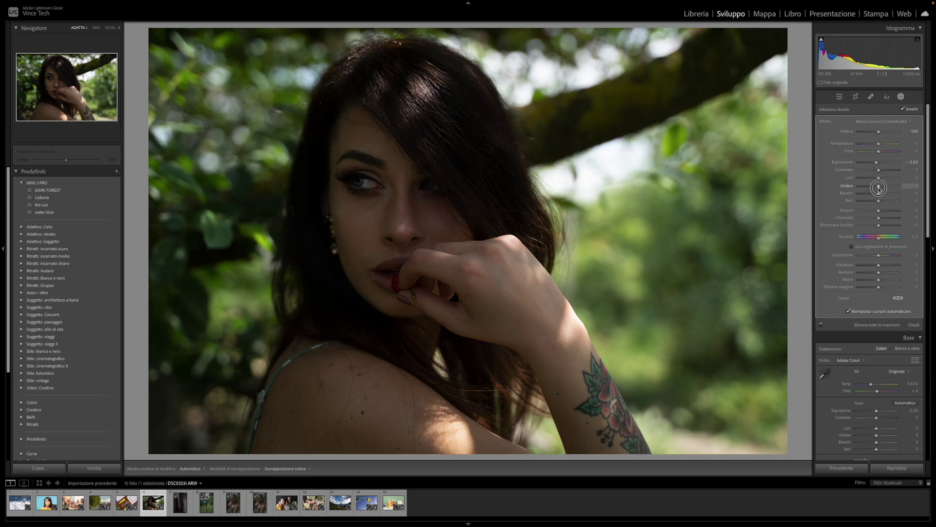
pyautogui.moveTo(879, 186)
pyautogui.mouseDown()
pyautogui.moveTo(893, 186)
pyautogui.moveTo(879, 164)
pyautogui.mouseUp()
pyautogui.doubleClick(878, 161)
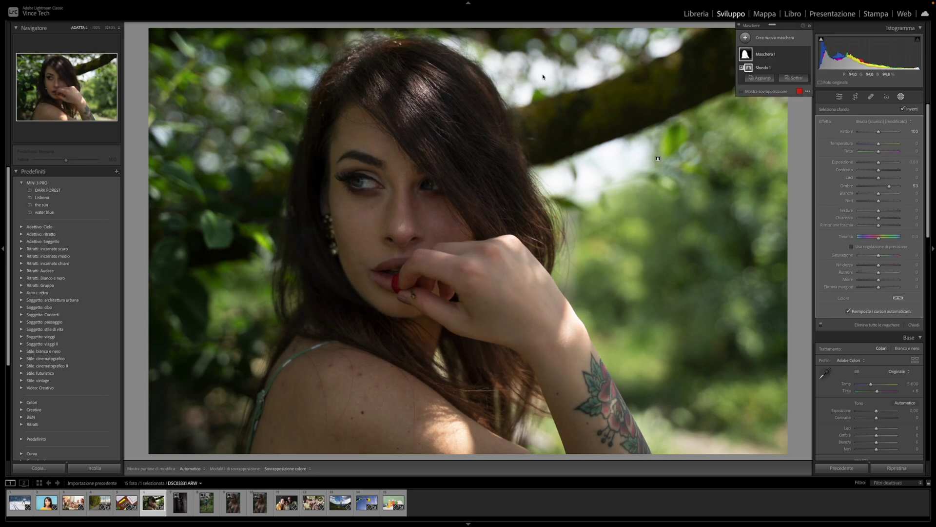
# Open the portrait of the blonde woman holding a red lollipop from the filmstrip.
pyautogui.moveTo(497, 48)
pyautogui.click(234, 509)
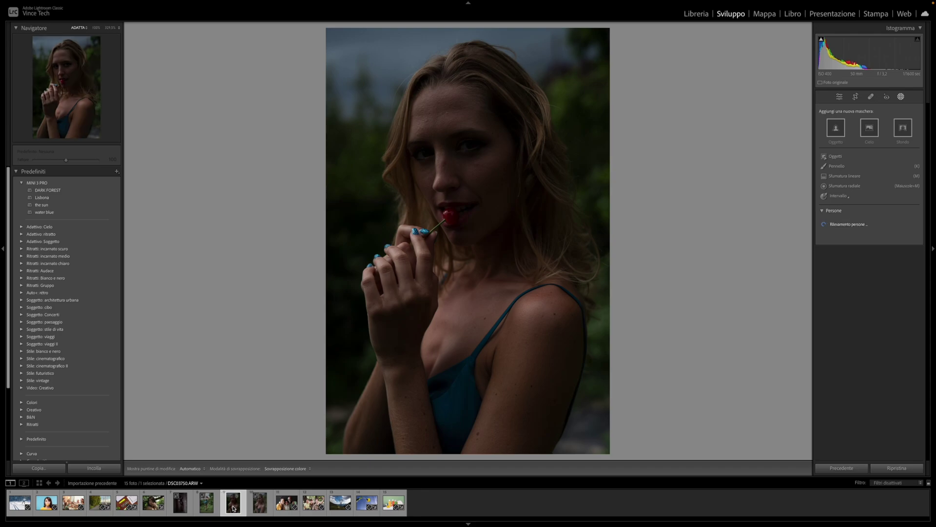
pyautogui.click(258, 507)
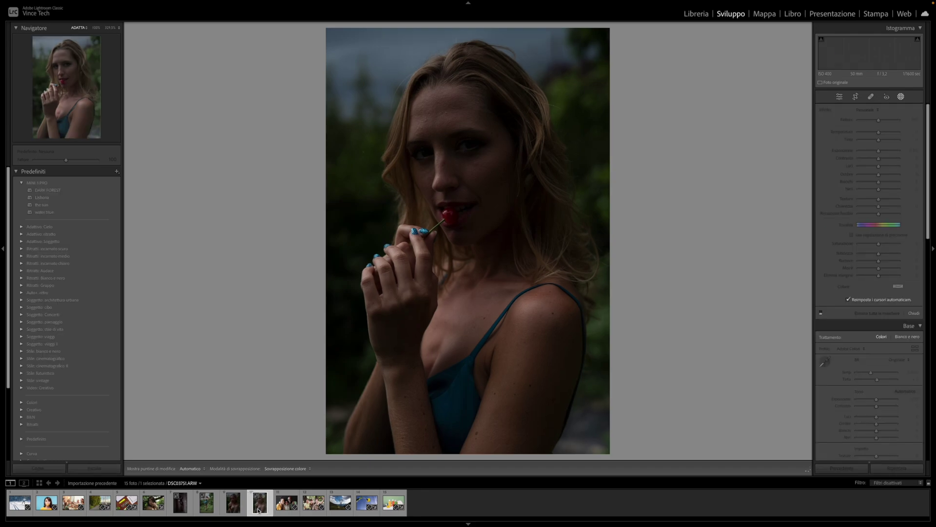
pyautogui.click(233, 507)
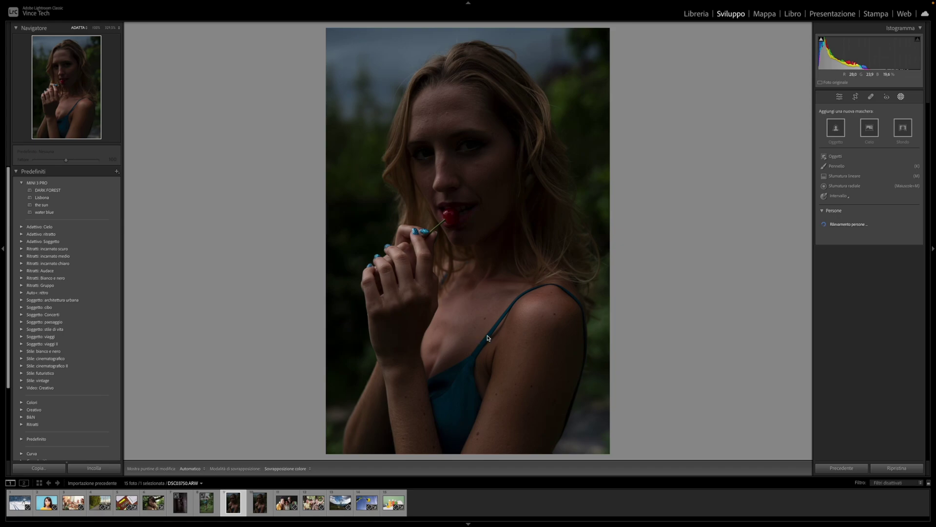
# Raise the lollipop portrait's overall exposure to +1.75 in the Basic panel.
pyautogui.click(841, 98)
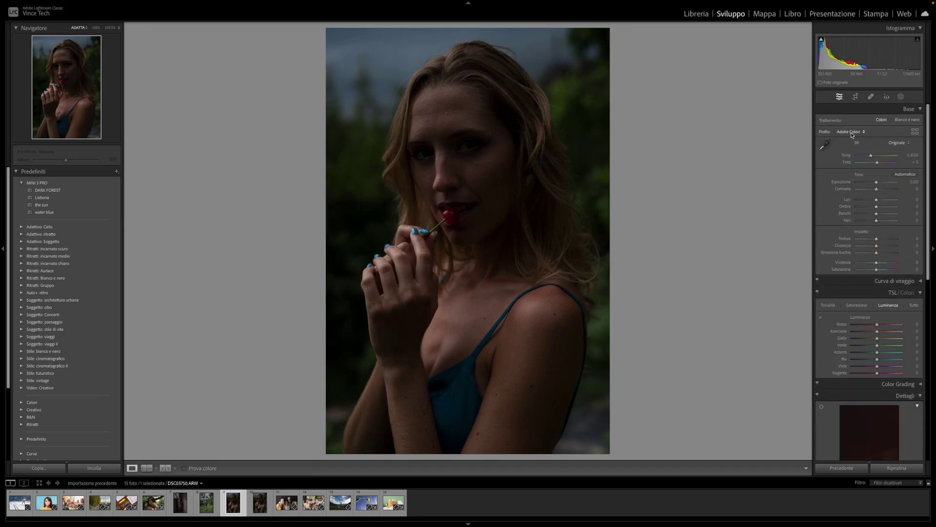
pyautogui.moveTo(876, 183); pyautogui.dragTo(882, 182)
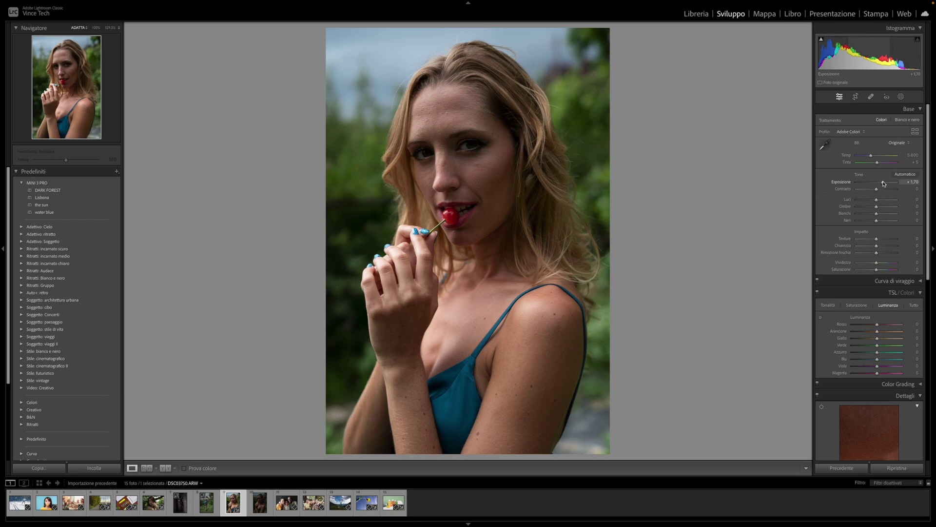
pyautogui.moveTo(884, 184); pyautogui.dragTo(884, 183)
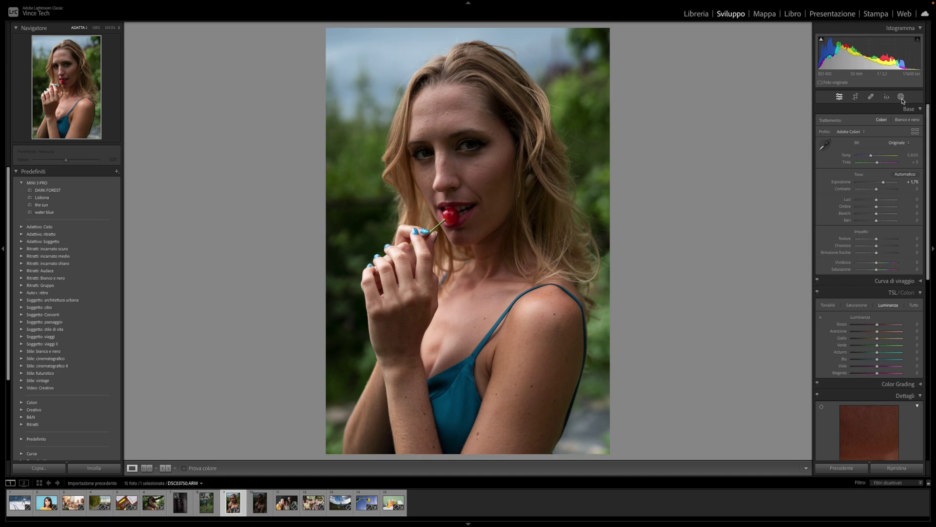
pyautogui.click(901, 97)
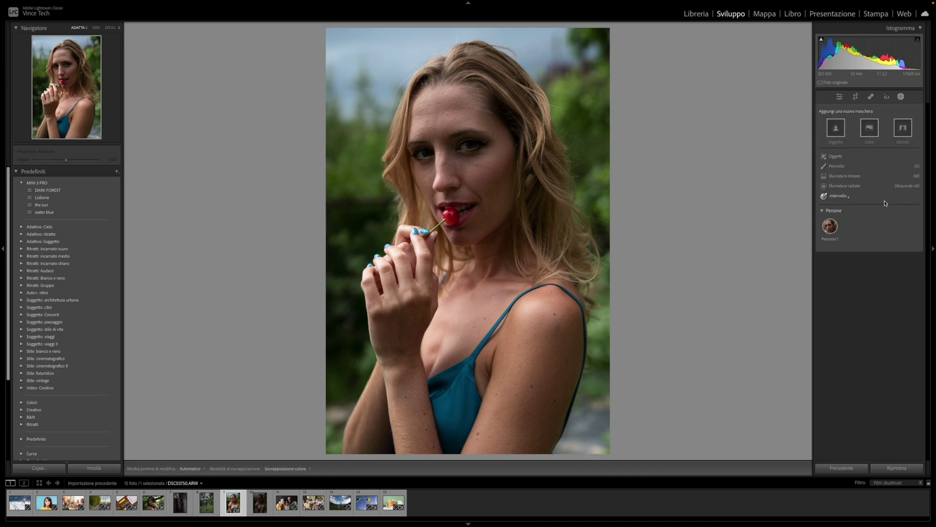
pyautogui.moveTo(829, 227)
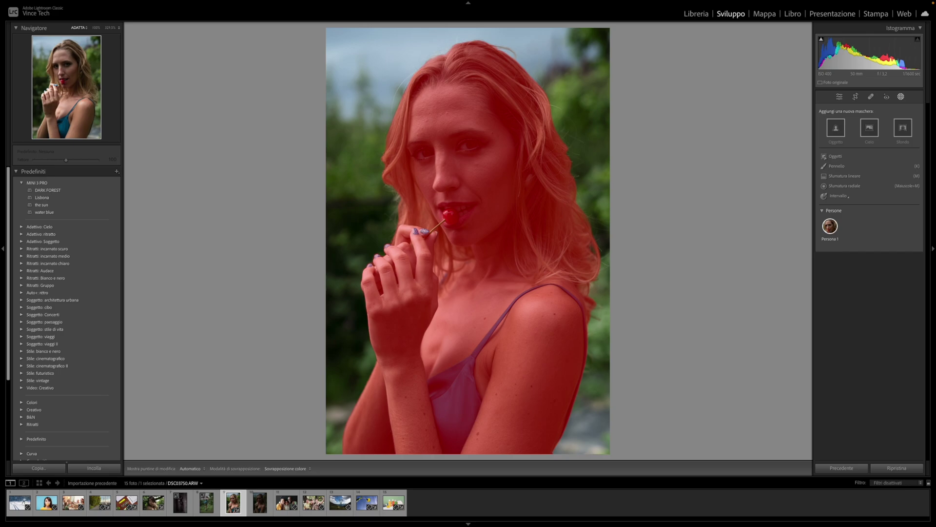
# Create a person mask with Entire Person unchecked and only Hair selected.
pyautogui.click(830, 227)
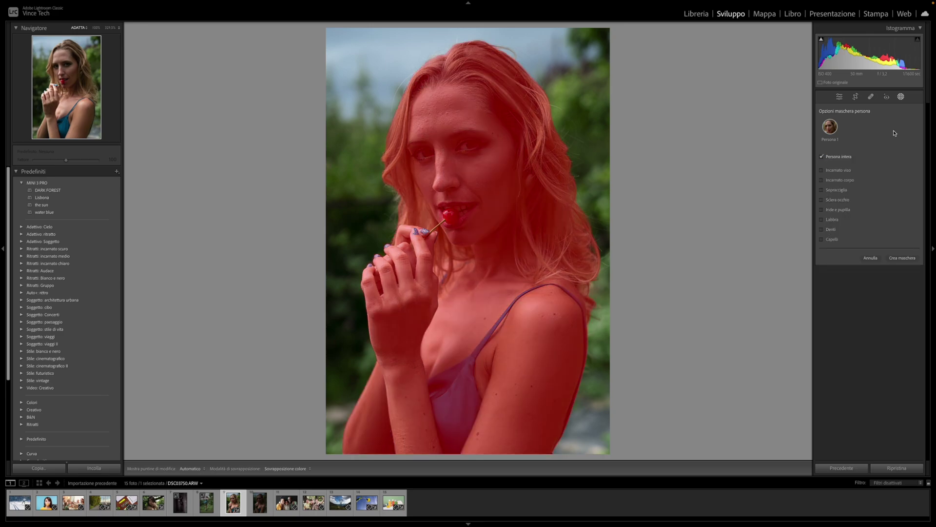
pyautogui.click(822, 157)
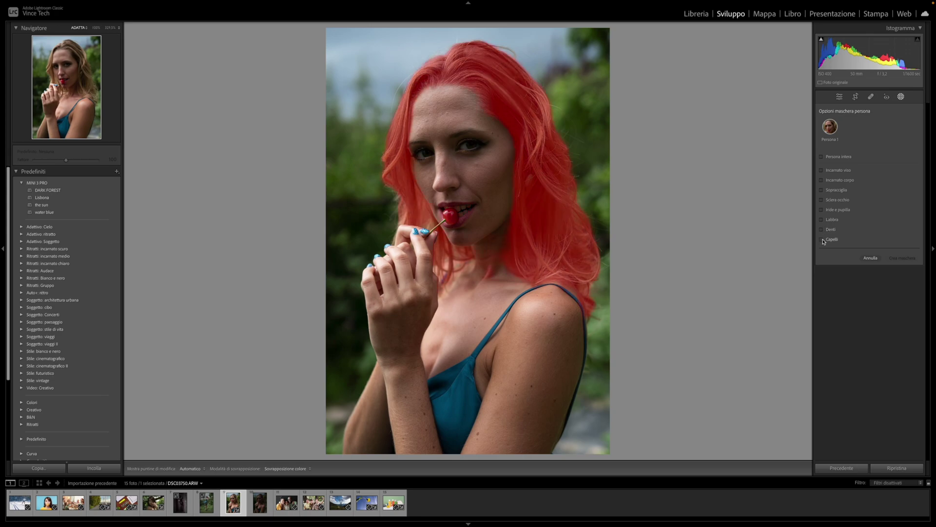
pyautogui.click(822, 240)
pyautogui.click(903, 259)
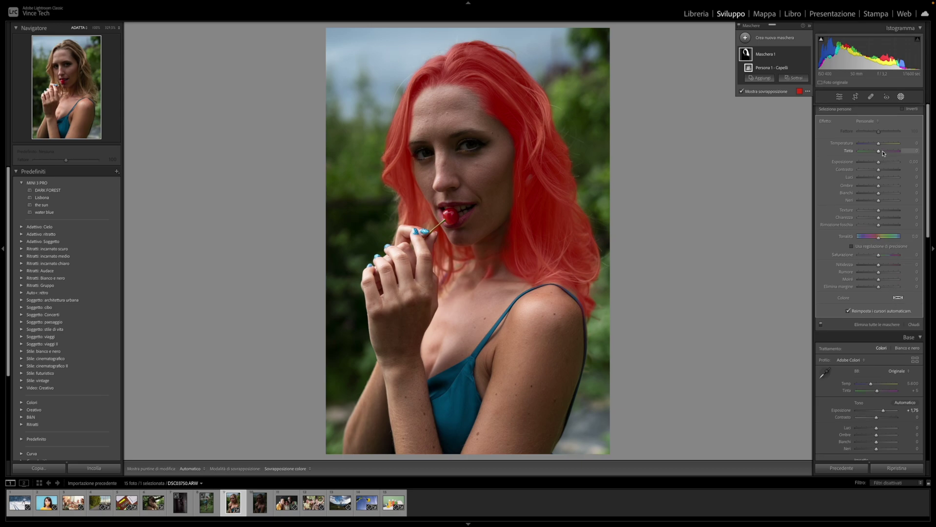
# Set the hair mask to temp -71, tint 100, shadows -42, texture 40, clarity 12.
pyautogui.moveTo(879, 152); pyautogui.dragTo(925, 150)
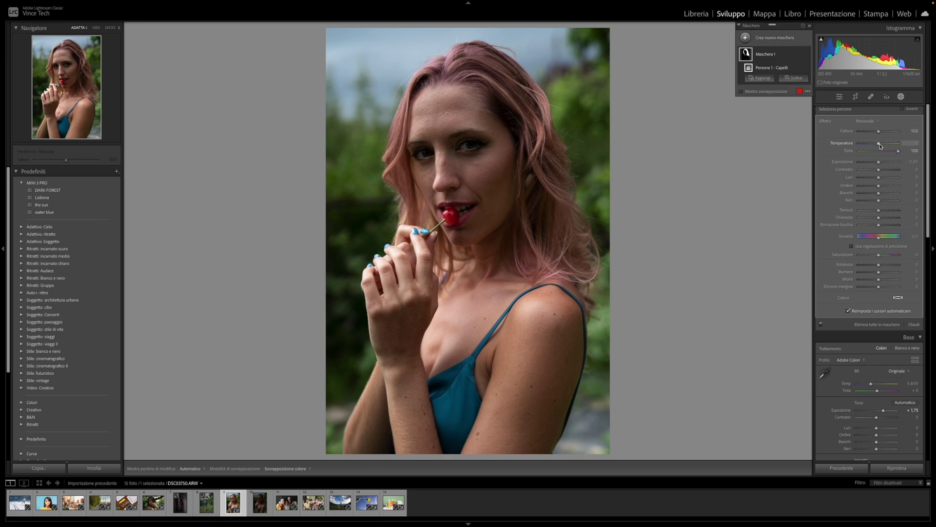
pyautogui.moveTo(878, 143)
pyautogui.mouseDown()
pyautogui.moveTo(864, 144)
pyautogui.moveTo(900, 151)
pyautogui.moveTo(867, 146)
pyautogui.mouseUp()
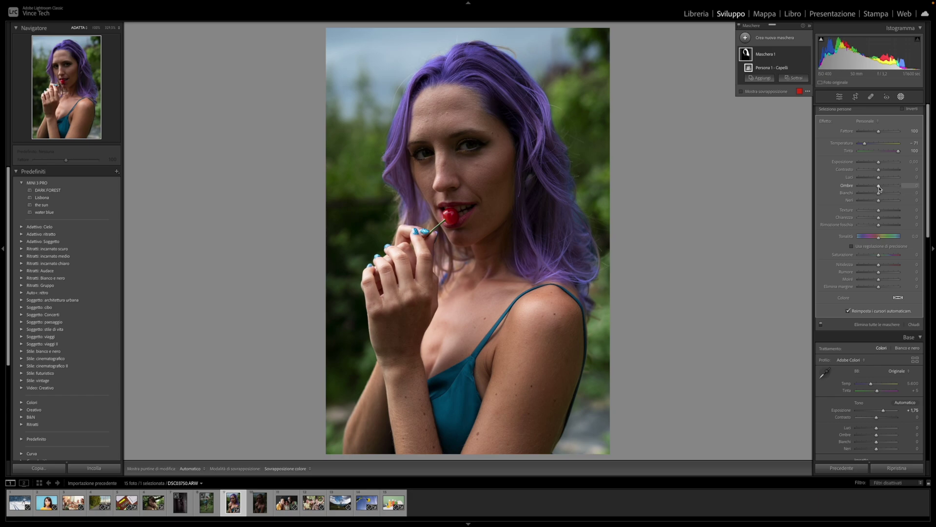
pyautogui.moveTo(879, 189); pyautogui.dragTo(871, 188)
pyautogui.moveTo(879, 211); pyautogui.dragTo(887, 210)
pyautogui.moveTo(878, 218); pyautogui.dragTo(881, 219)
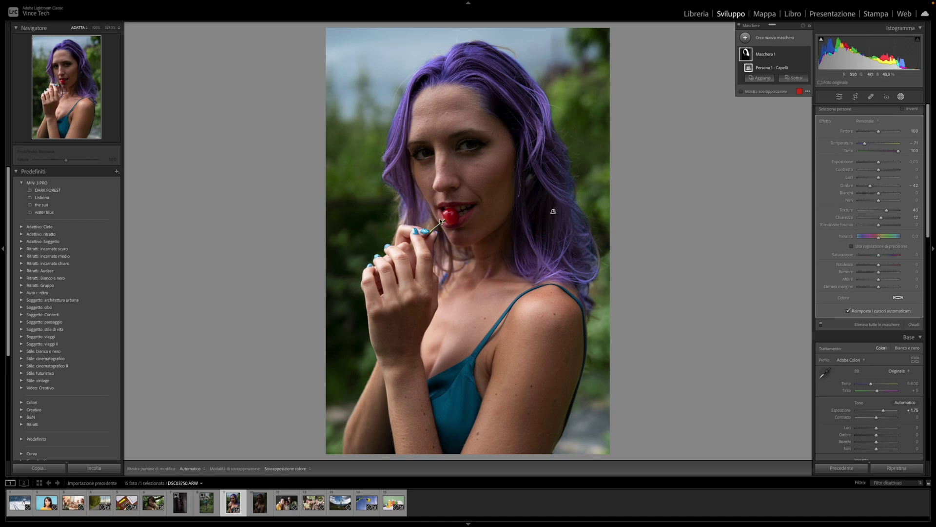
pyautogui.click(745, 38)
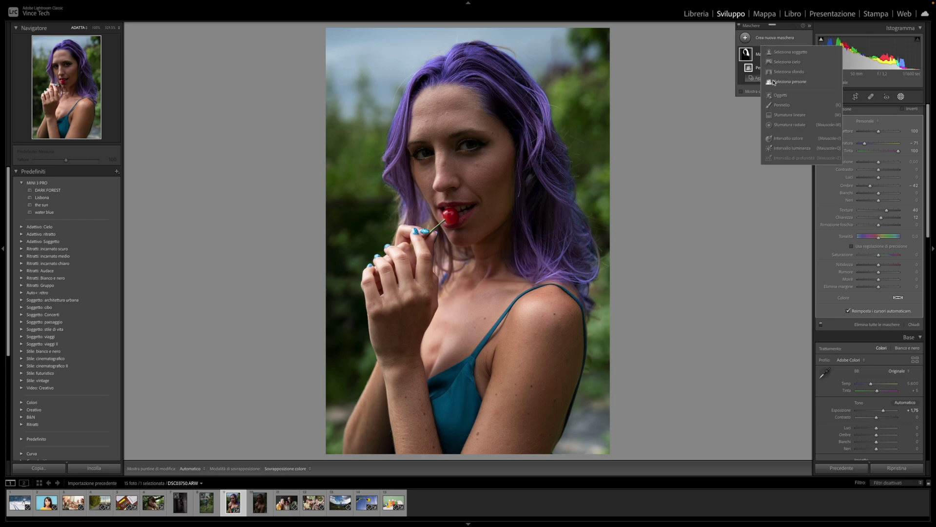
pyautogui.click(780, 105)
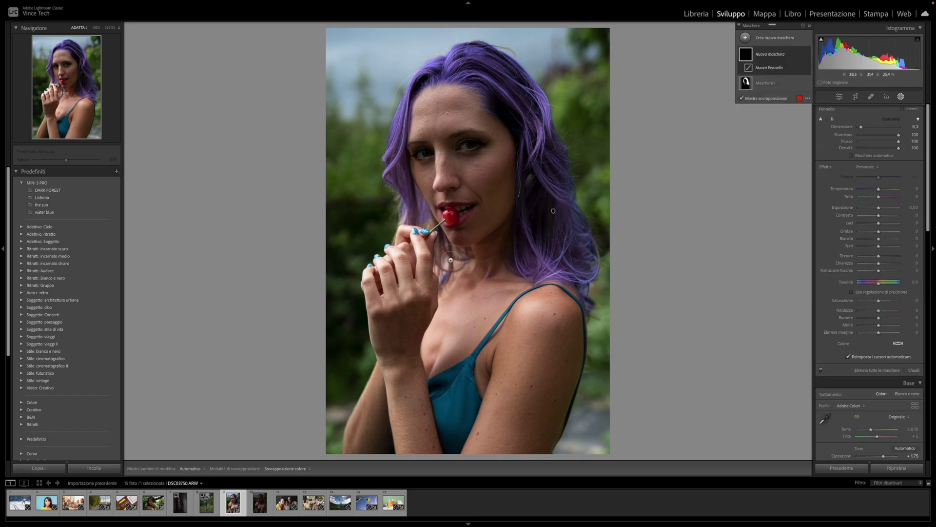
pyautogui.moveTo(450, 260); pyautogui.dragTo(398, 215)
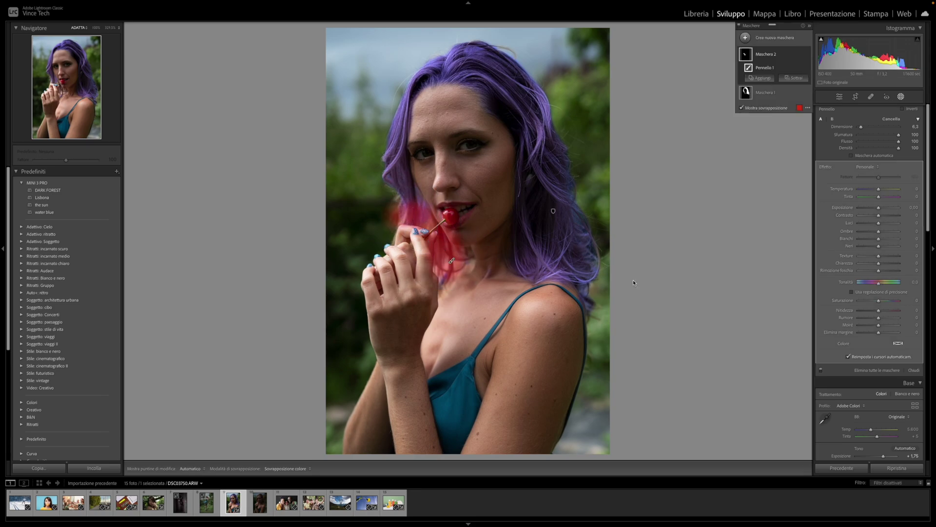
pyautogui.click(746, 38)
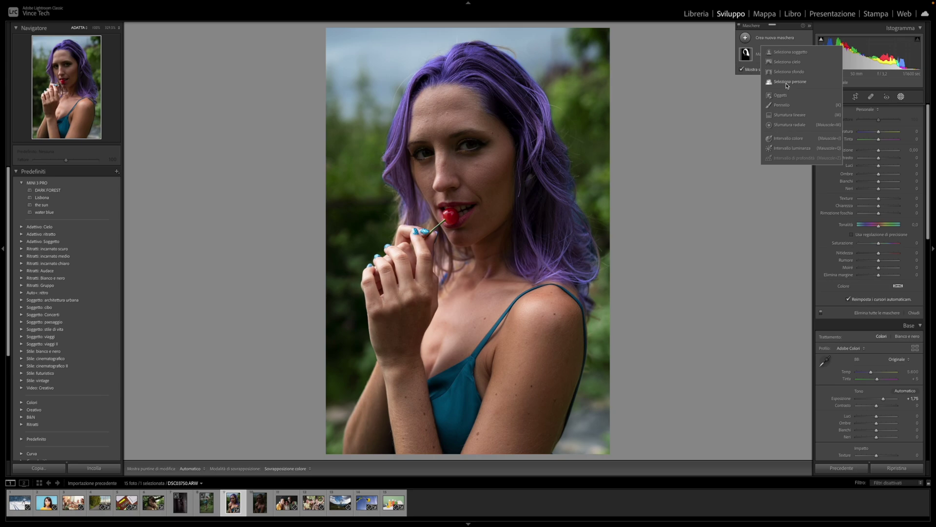
# Add an Eye Sclera person mask and brighten the eye whites to exposure 1.25.
pyautogui.click(787, 82)
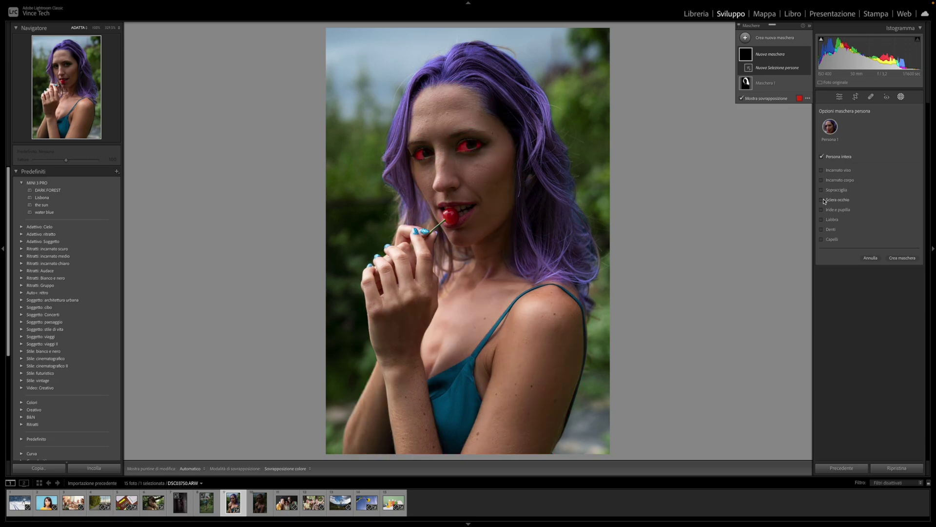
pyautogui.click(823, 200)
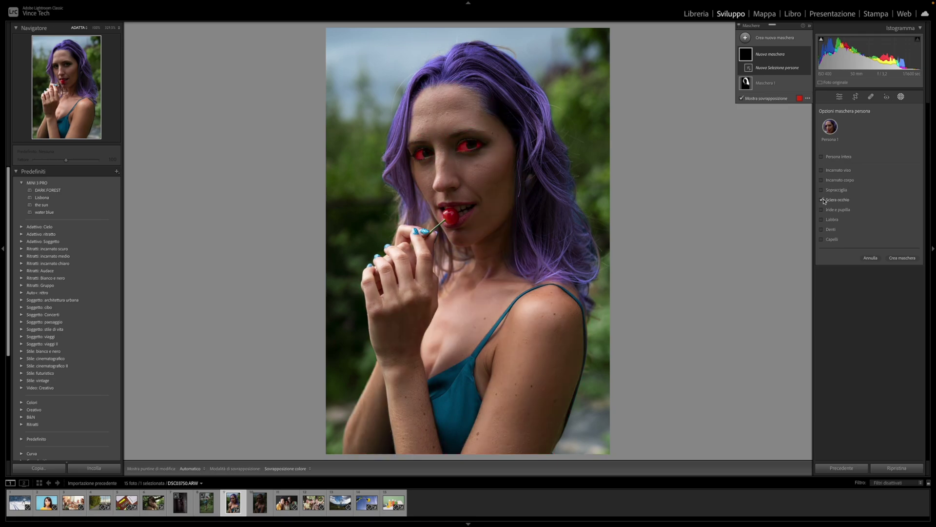
pyautogui.click(903, 258)
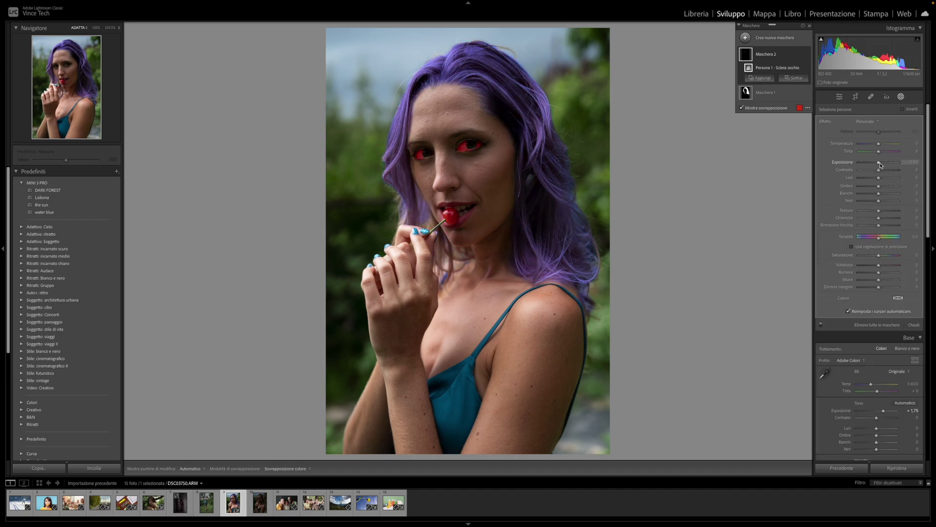
pyautogui.moveTo(881, 166); pyautogui.dragTo(883, 165)
pyautogui.moveTo(884, 163); pyautogui.dragTo(884, 180)
pyautogui.click(881, 164)
pyautogui.moveTo(882, 165); pyautogui.dragTo(885, 168)
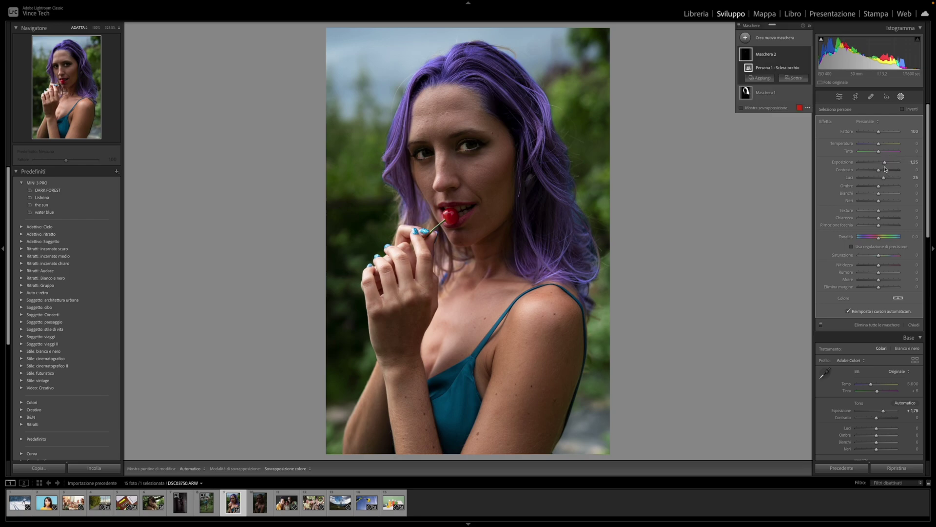
# Add a Teeth-only person mask and brighten the teeth to exposure about 1.19.
pyautogui.click(745, 37)
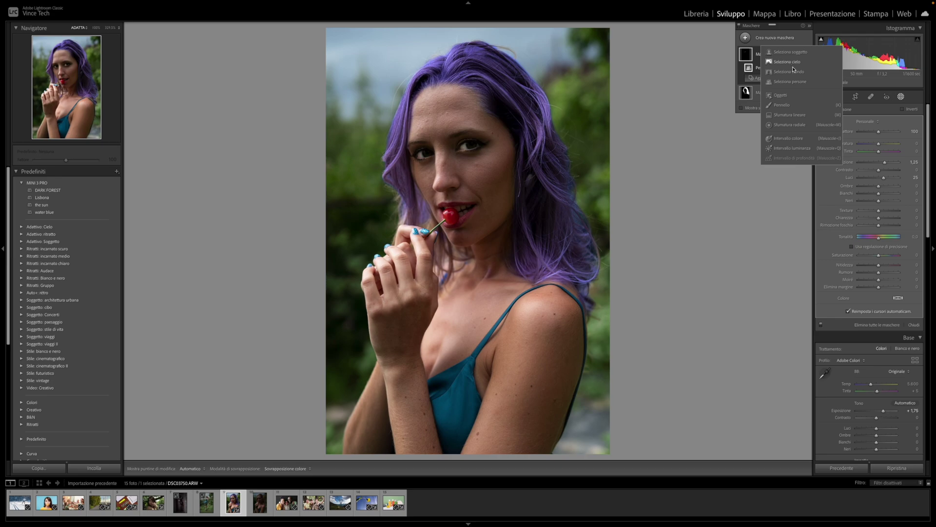
pyautogui.click(799, 82)
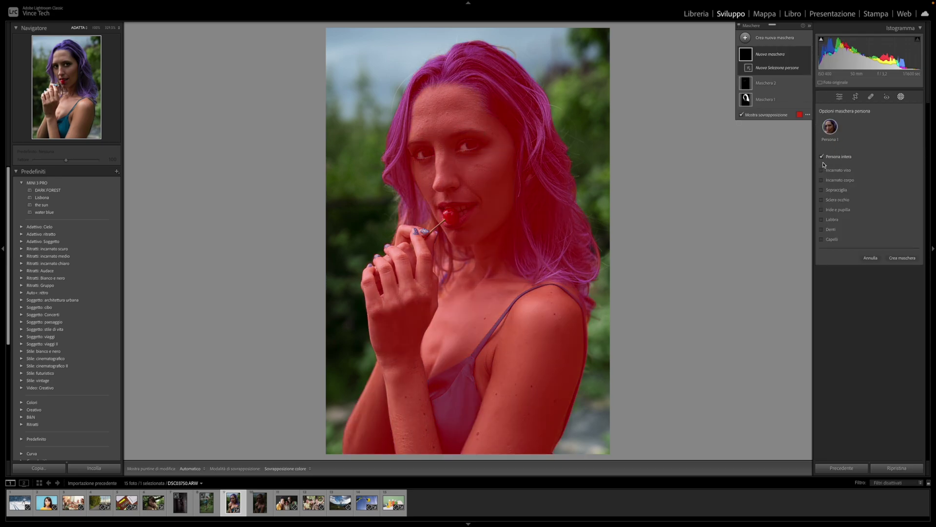
pyautogui.click(822, 157)
pyautogui.click(822, 239)
pyautogui.click(821, 239)
pyautogui.click(821, 229)
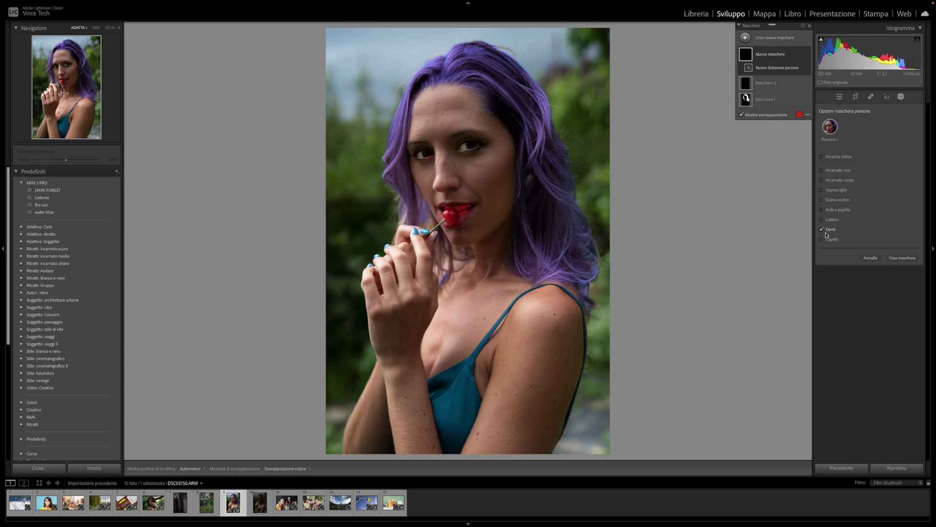
pyautogui.click(902, 258)
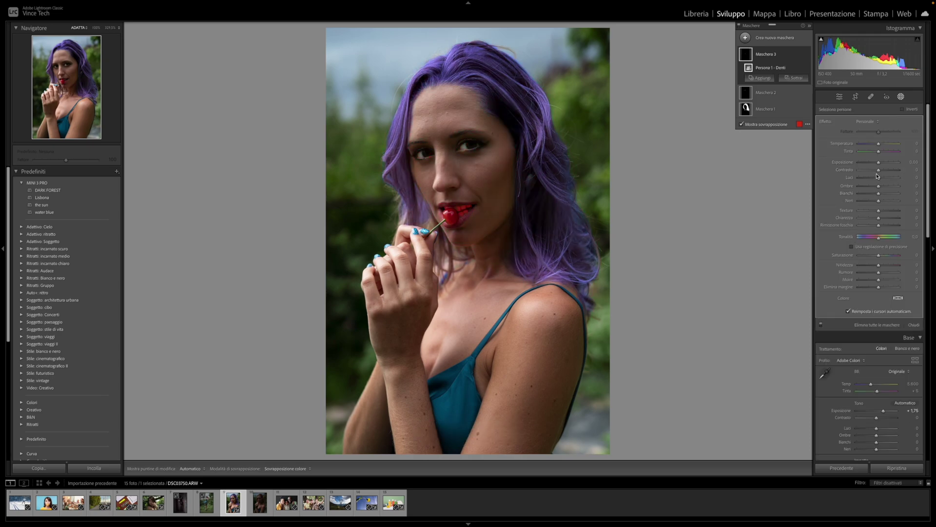
pyautogui.moveTo(881, 166); pyautogui.dragTo(889, 167)
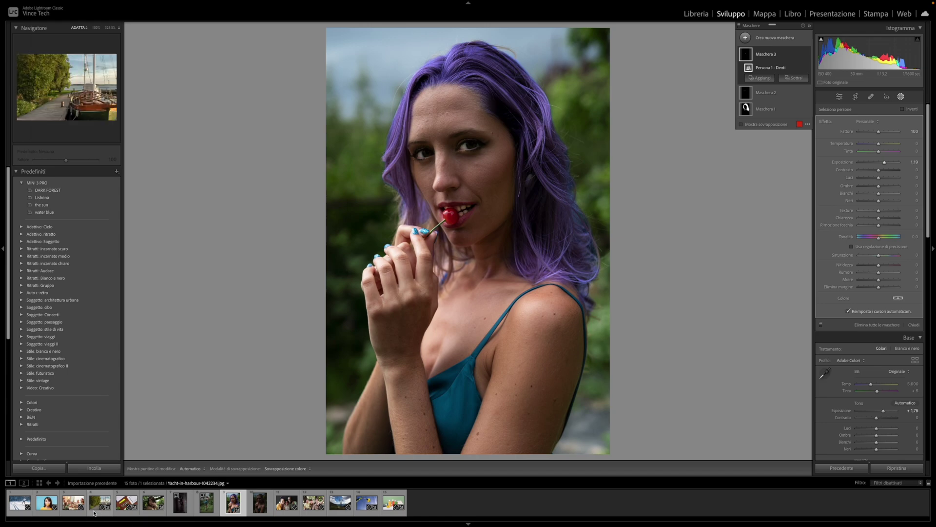
# Open the family toasting photo and select Person 4's hair for a new mask.
pyautogui.click(71, 509)
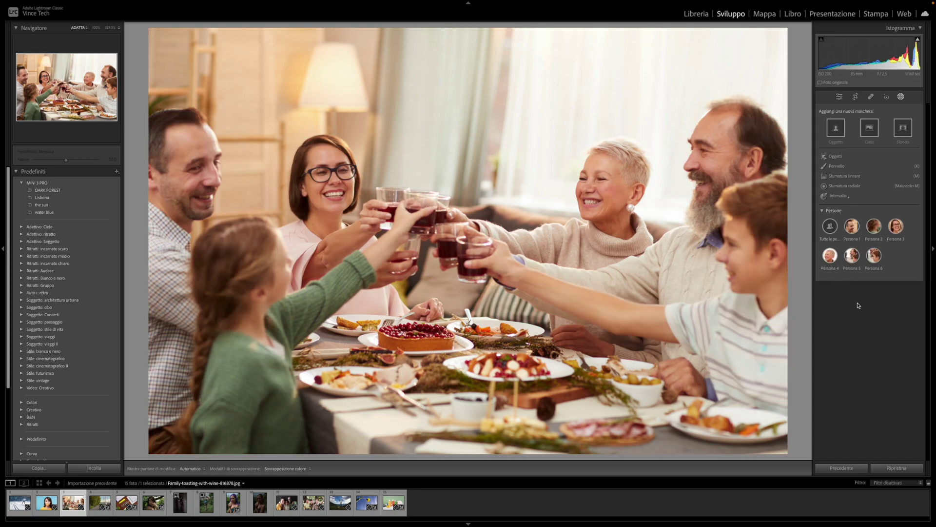
pyautogui.click(829, 227)
pyautogui.moveTo(829, 255)
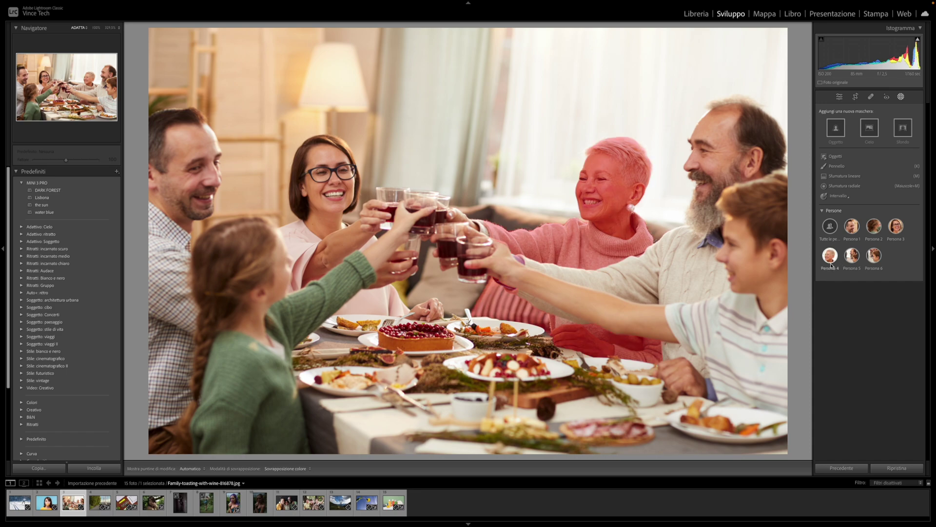
pyautogui.click(830, 263)
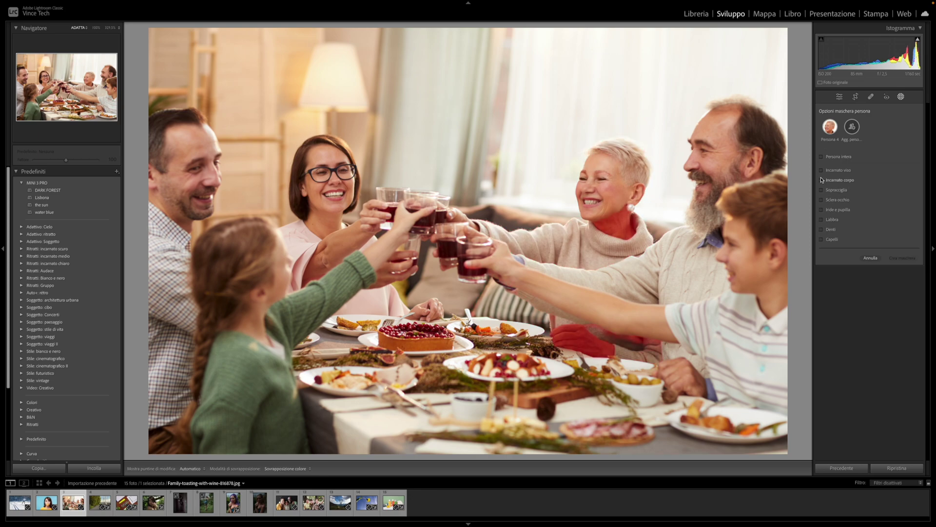
pyautogui.click(822, 240)
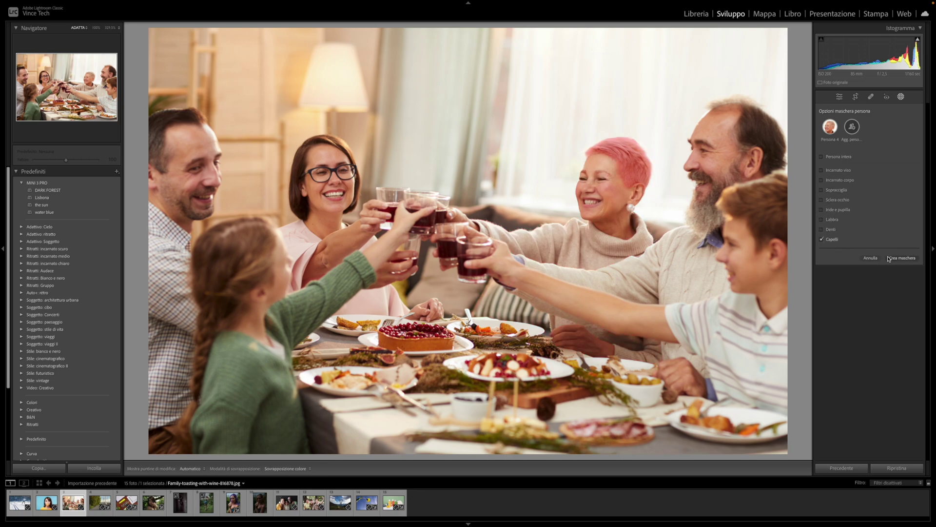
# Create the older woman's hair mask, set tint -100, saturation 48 and exposure 0.48.
pyautogui.click(894, 258)
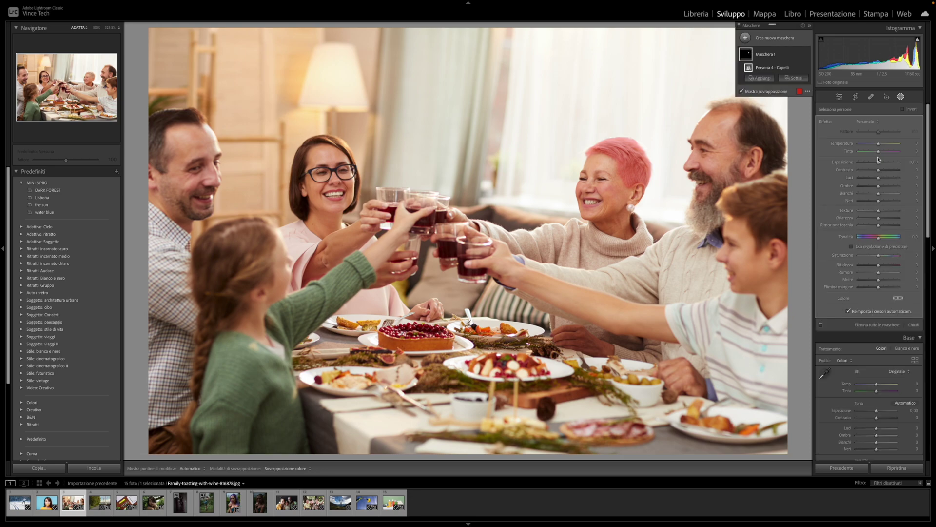
pyautogui.moveTo(878, 151); pyautogui.dragTo(844, 155)
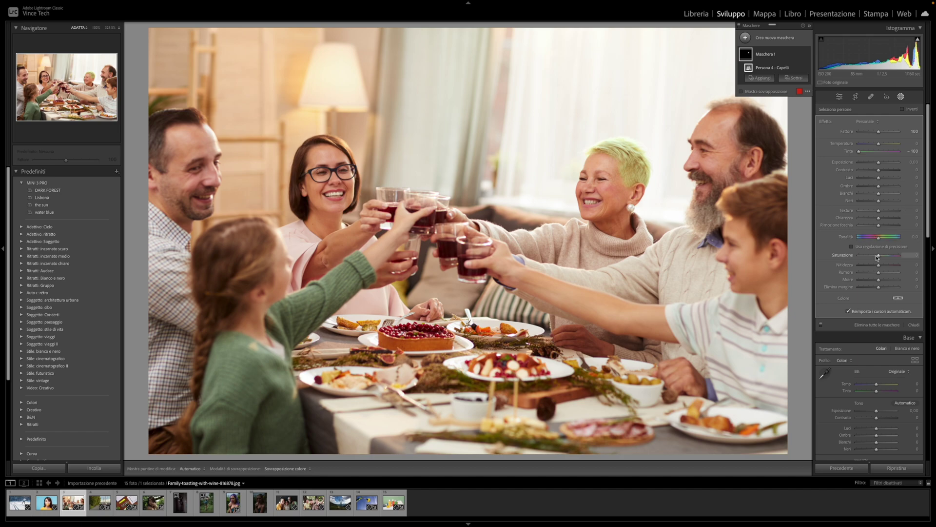
pyautogui.moveTo(877, 256); pyautogui.dragTo(888, 255)
pyautogui.moveTo(877, 162); pyautogui.dragTo(882, 166)
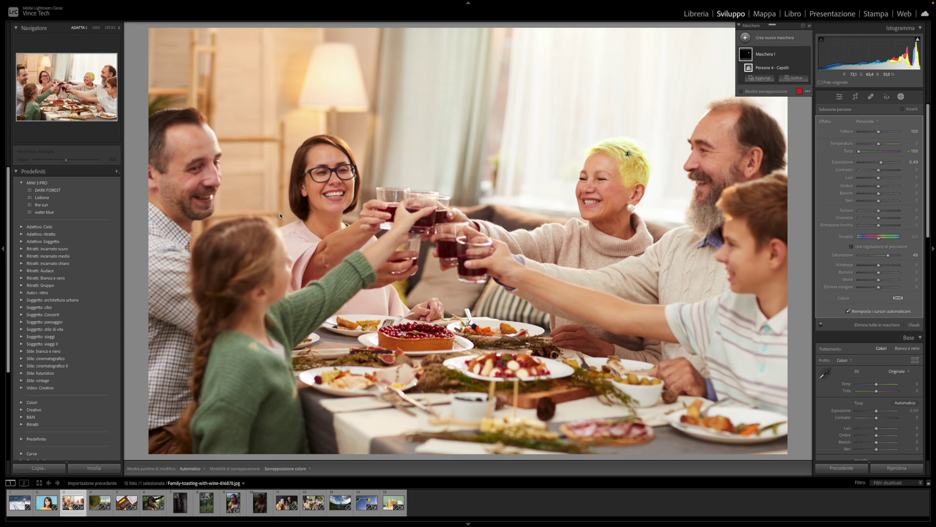
pyautogui.click(839, 97)
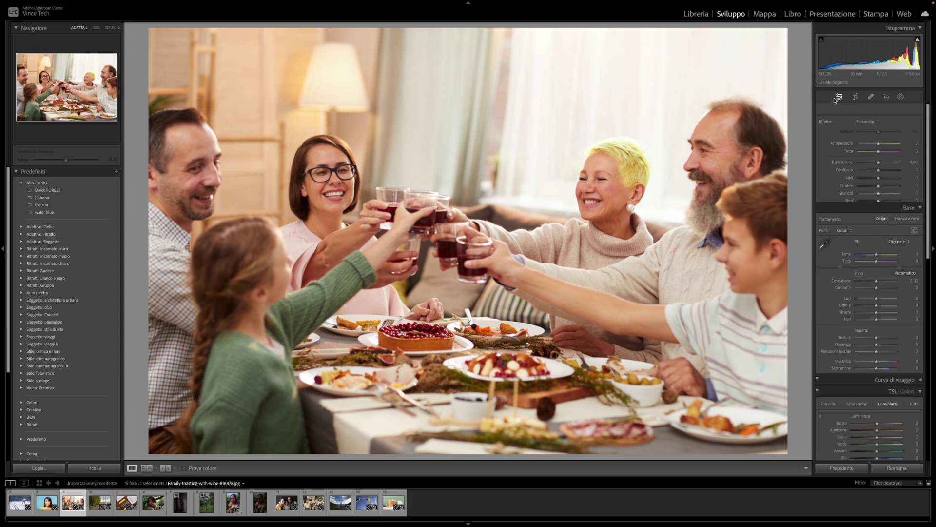